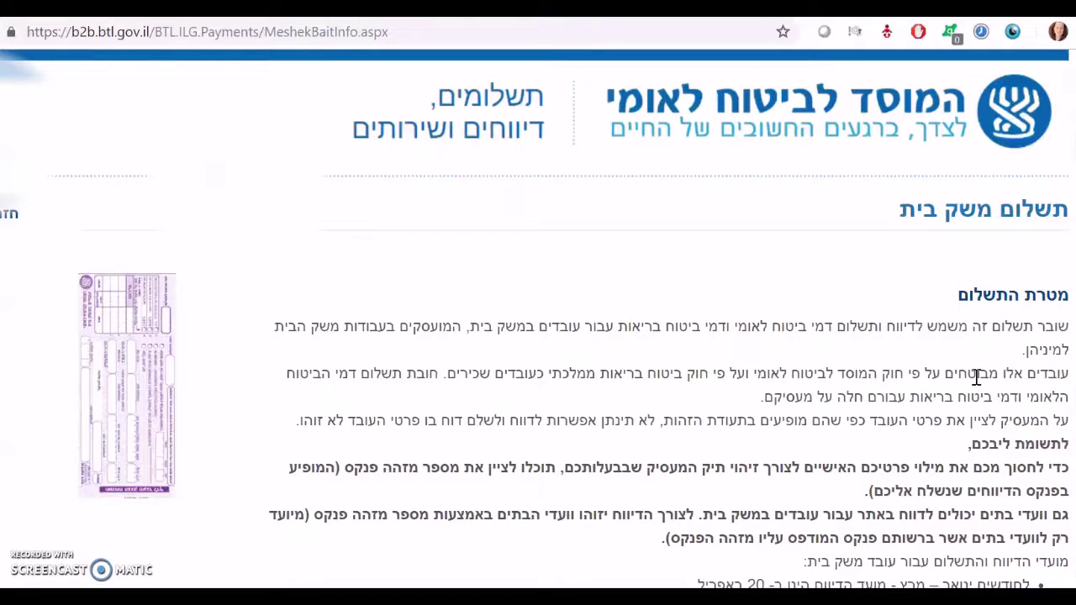
Check the quarterly reporting deadlines for household workers and open the report and payment form (לדיווח ותשלום משק בית).
{"action": "left_click", "coordinate": [977, 376]}
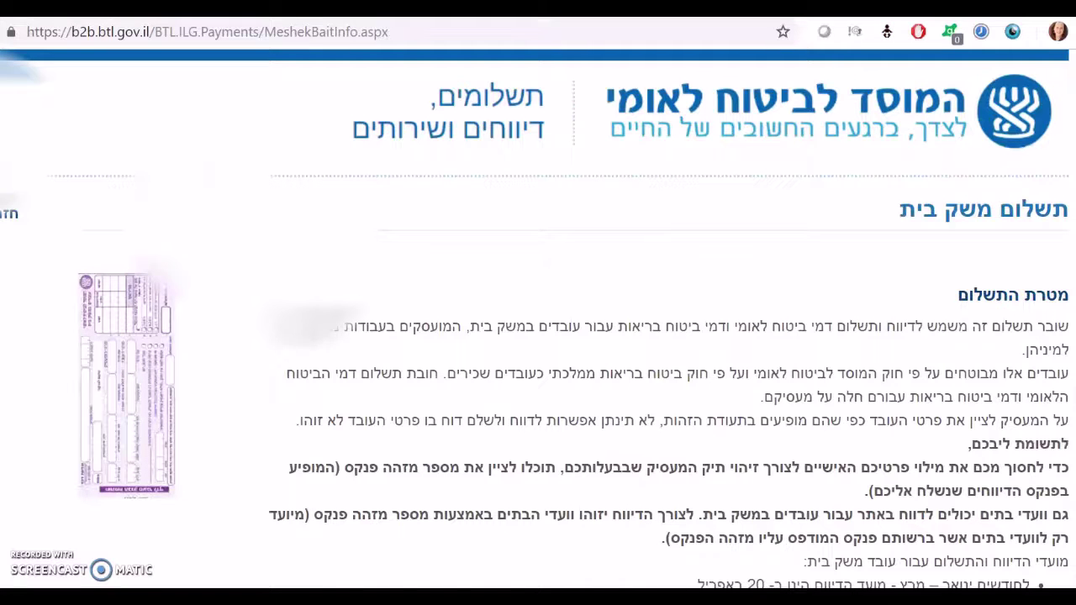
{"action": "scroll", "coordinate": [574, 319], "scroll_direction": "down", "scroll_amount": 5}
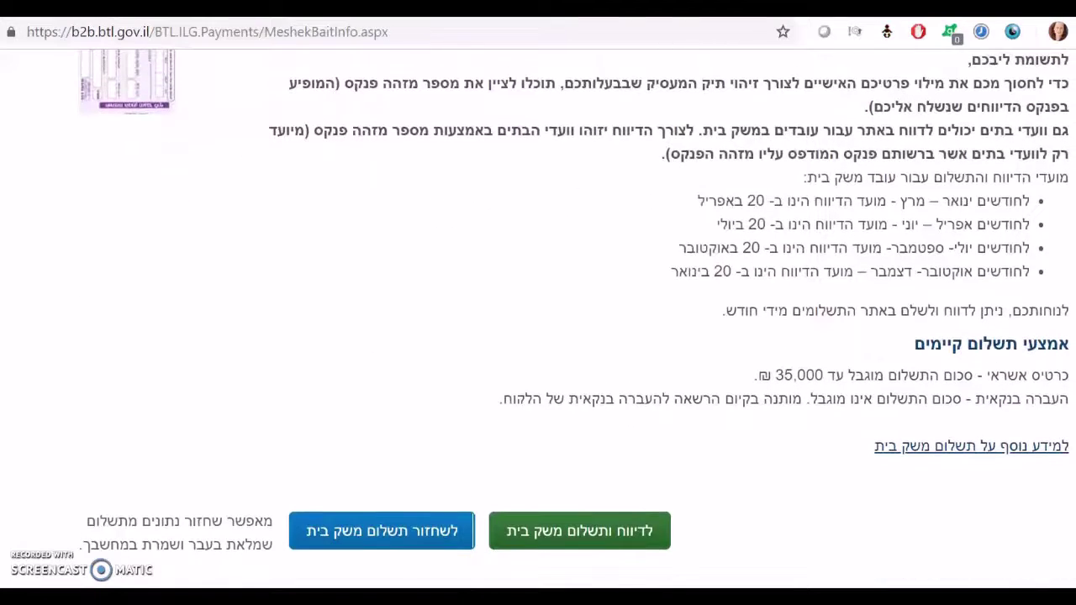
{"action": "left_click_drag", "start_coordinate": [991, 202], "coordinate": [891, 210]}
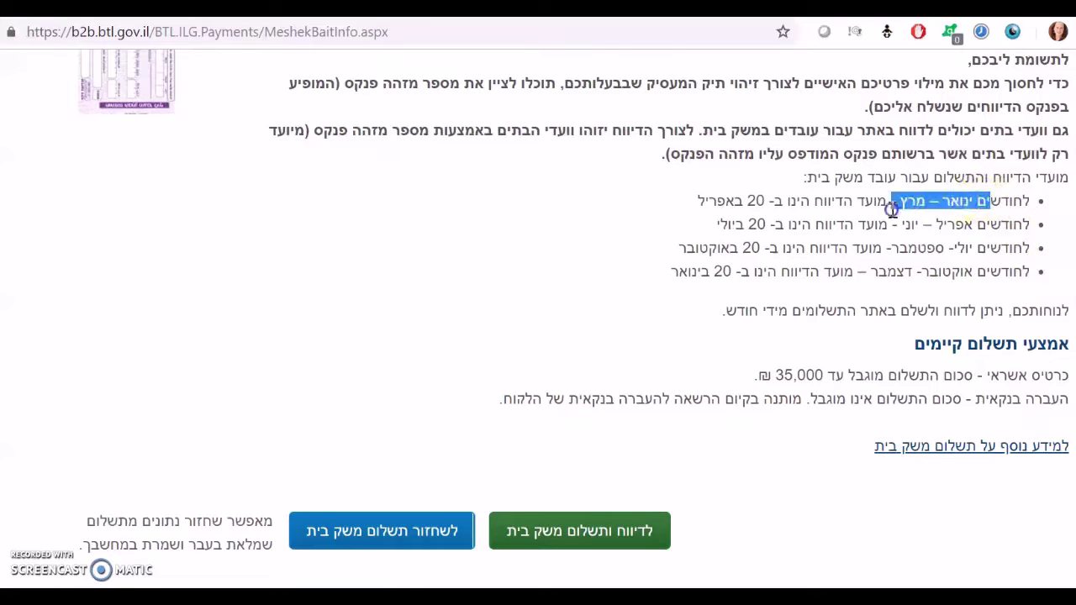
{"action": "left_click_drag", "start_coordinate": [824, 203], "coordinate": [694, 209]}
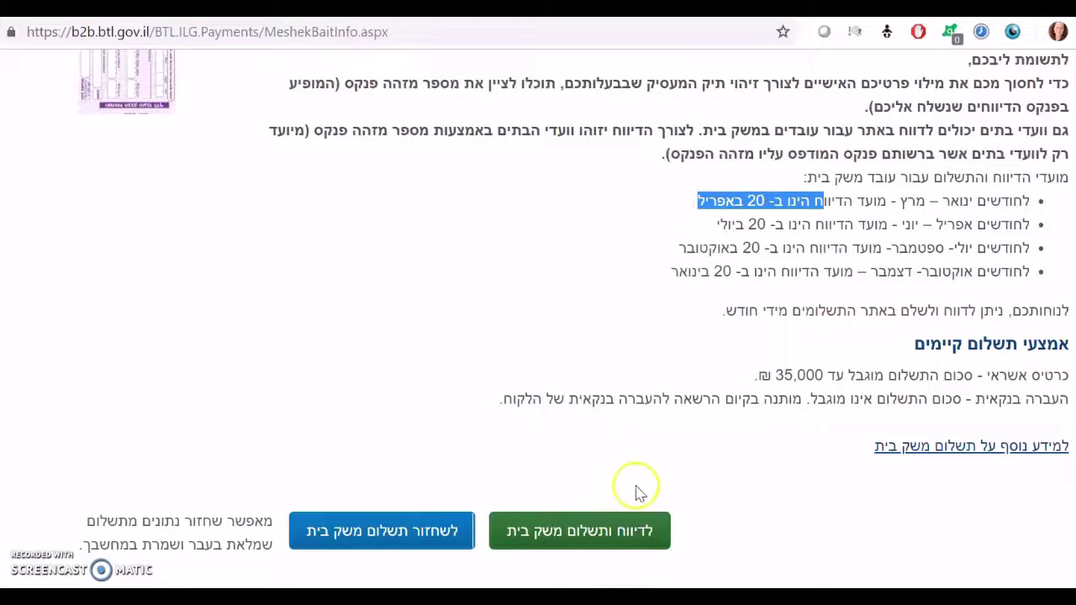
{"action": "left_click", "coordinate": [574, 534]}
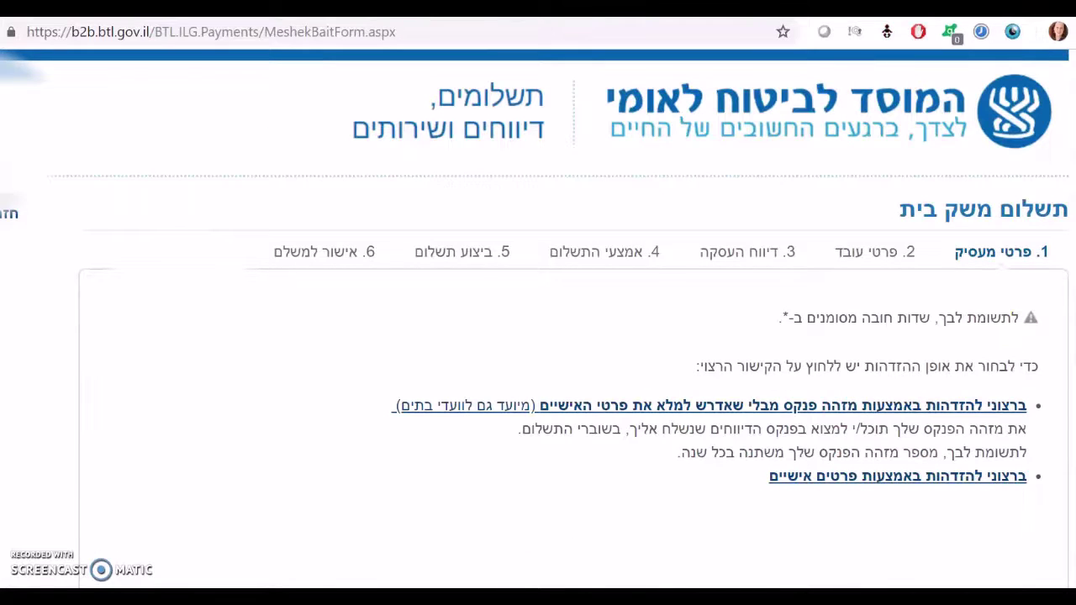
Examine the employer identification section and its personal-details fields, from identity number to e-mail, including the phone confirmation option.
{"action": "scroll", "coordinate": [538, 319], "scroll_direction": "down", "scroll_amount": 1}
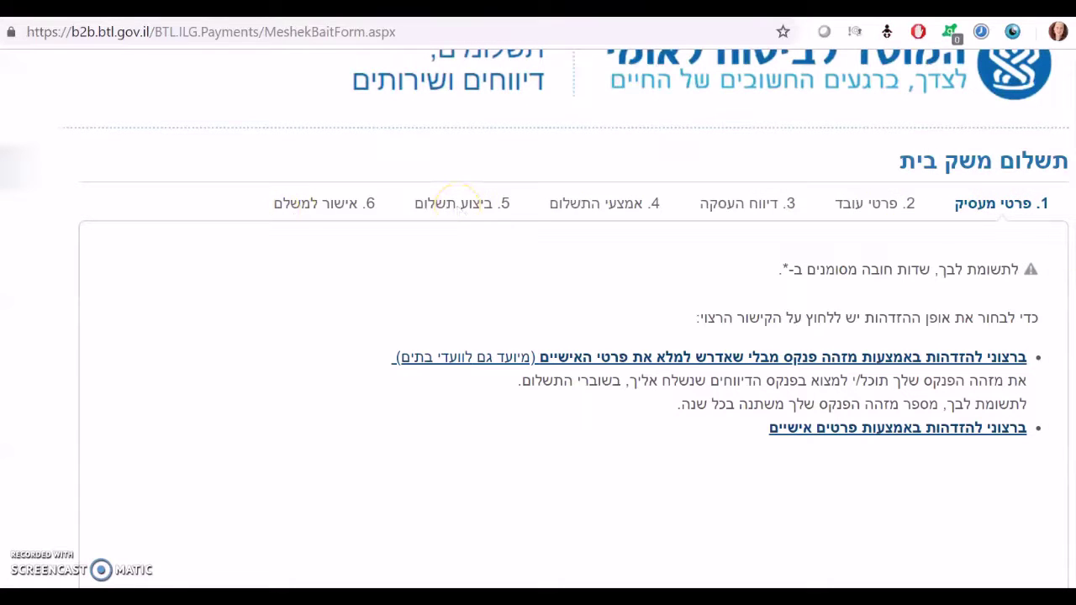
{"action": "scroll", "coordinate": [538, 319], "scroll_direction": "down", "scroll_amount": 1}
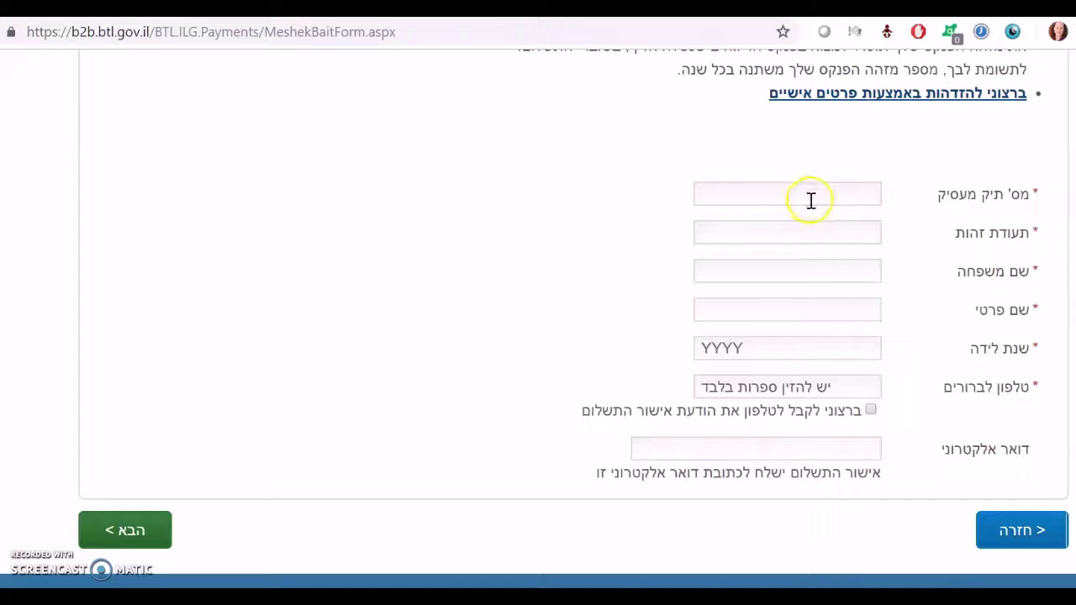
{"action": "left_click_drag", "start_coordinate": [1029, 233], "coordinate": [935, 242]}
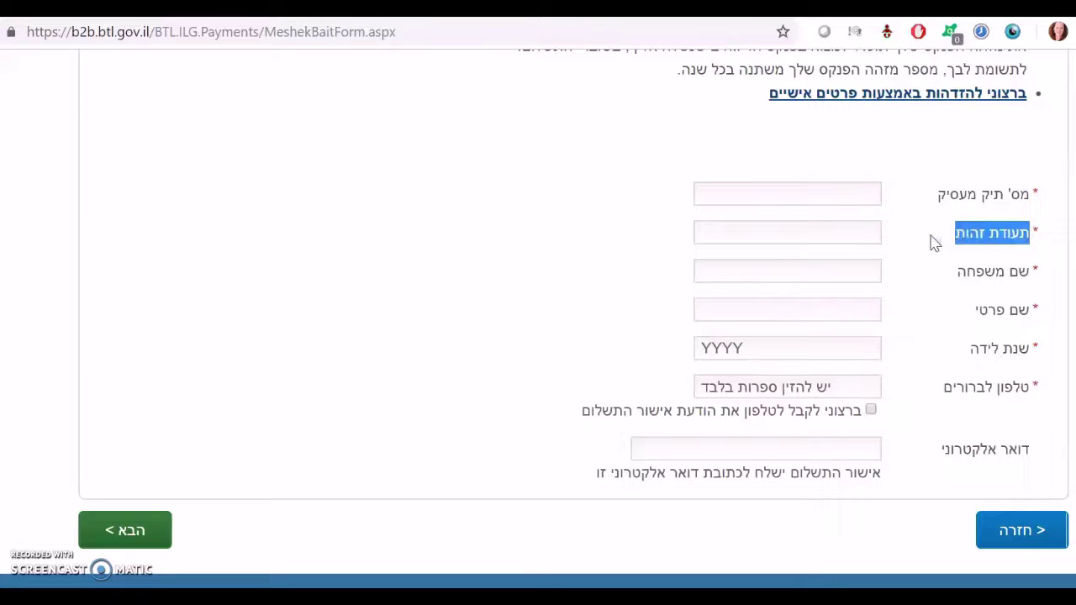
{"action": "left_click_drag", "start_coordinate": [948, 267], "coordinate": [1031, 314]}
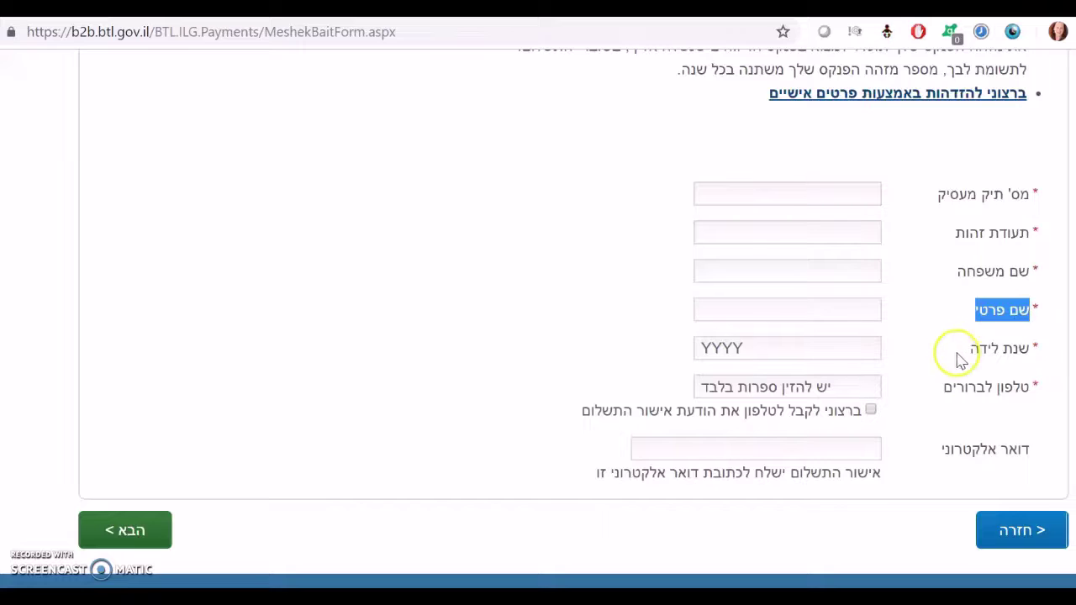
{"action": "left_click_drag", "start_coordinate": [963, 351], "coordinate": [1036, 350]}
{"action": "left_click", "coordinate": [1035, 350]}
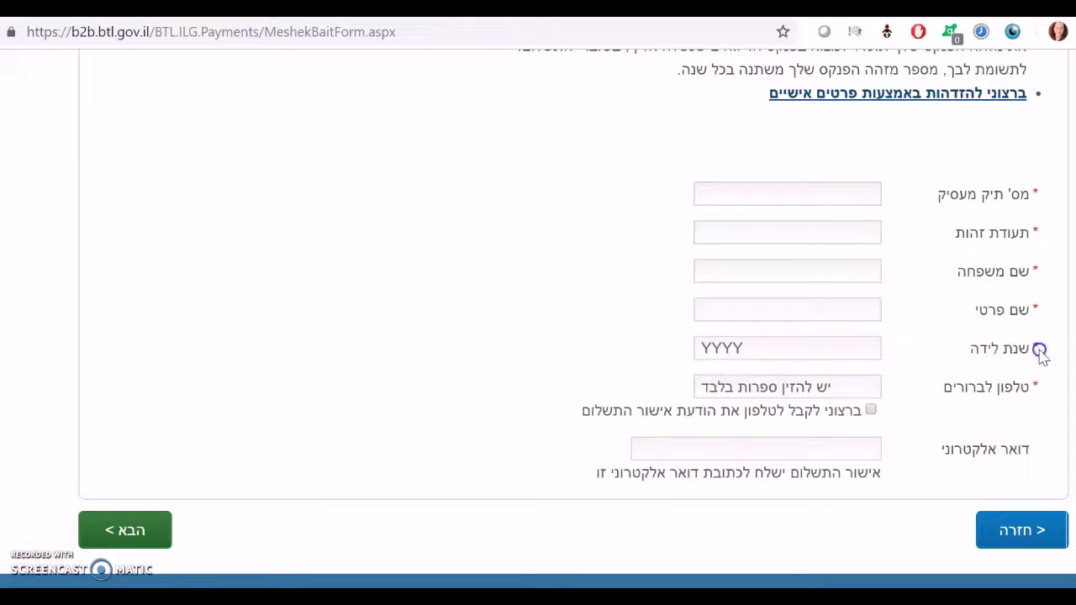
{"action": "left_click_drag", "start_coordinate": [944, 390], "coordinate": [1032, 390]}
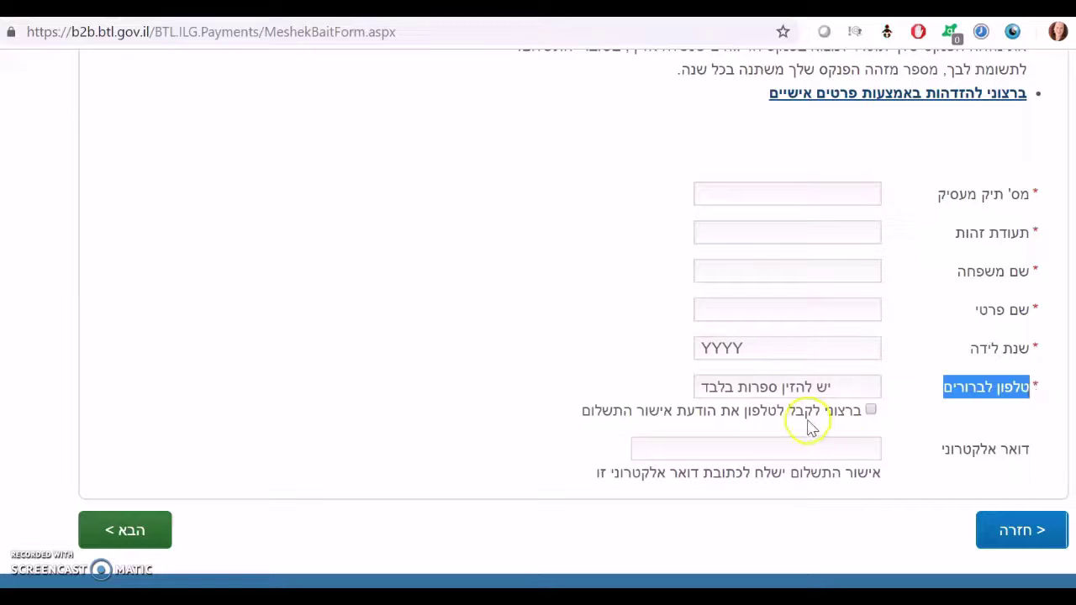
{"action": "left_click", "coordinate": [871, 412]}
{"action": "left_click", "coordinate": [871, 411]}
{"action": "left_click_drag", "start_coordinate": [1032, 449], "coordinate": [928, 450]}
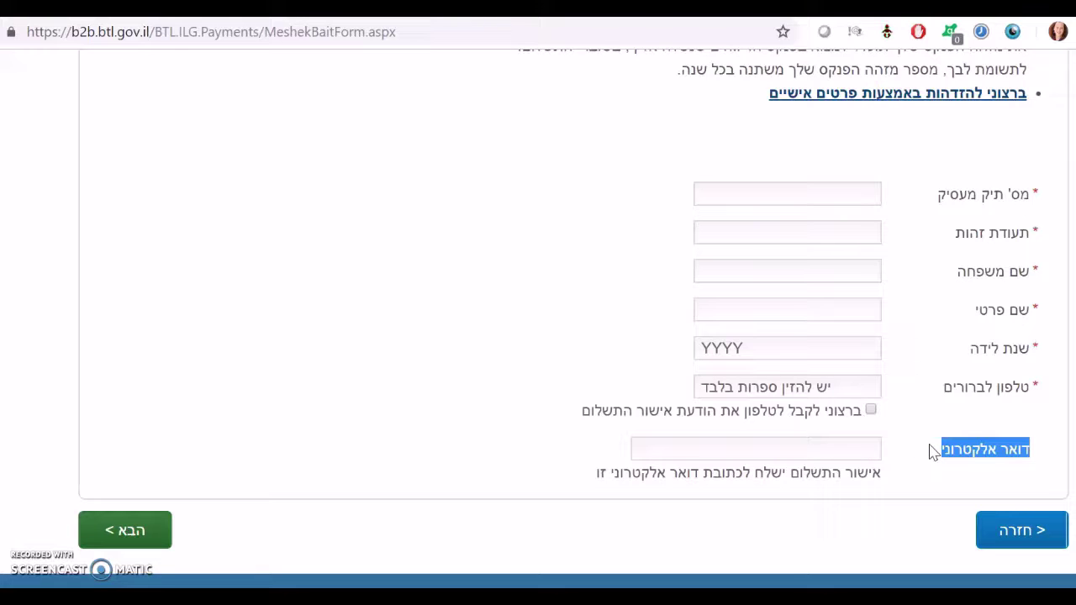
{"action": "left_click_drag", "start_coordinate": [931, 452], "coordinate": [824, 457]}
Continue from the employer details to the worker details stage (פרטי עובד).
{"action": "left_click", "coordinate": [128, 533]}
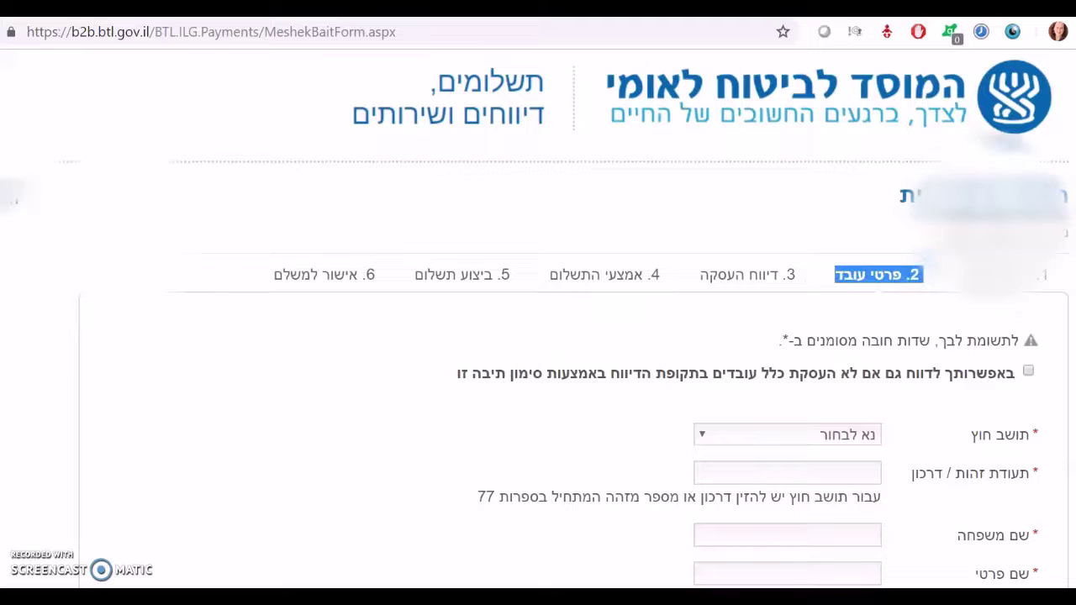
{"action": "scroll", "coordinate": [538, 320], "scroll_direction": "down", "scroll_amount": 2}
{"action": "scroll", "coordinate": [538, 320], "scroll_direction": "down", "scroll_amount": 1}
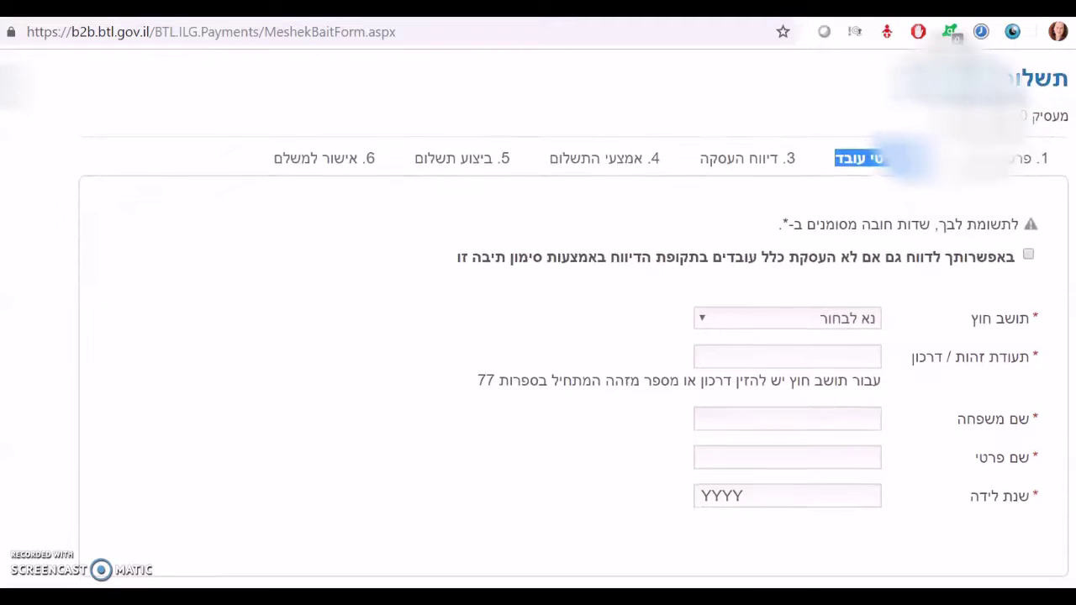
Set the worker's foreign resident field (תושב חוץ) to לא.
{"action": "left_click", "coordinate": [787, 267]}
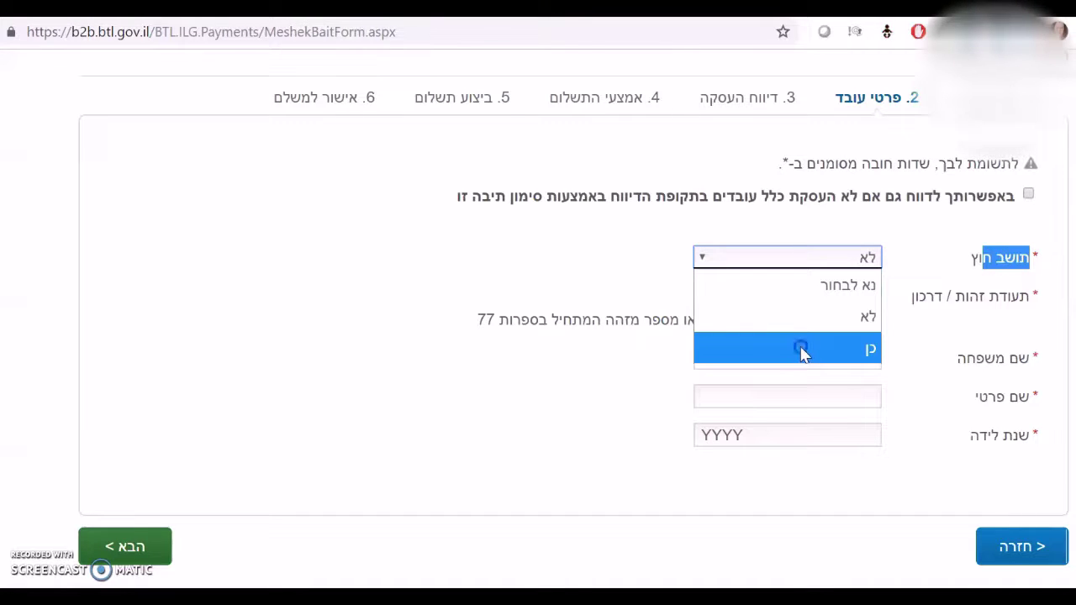
{"action": "left_click", "coordinate": [803, 345]}
{"action": "left_click", "coordinate": [810, 294]}
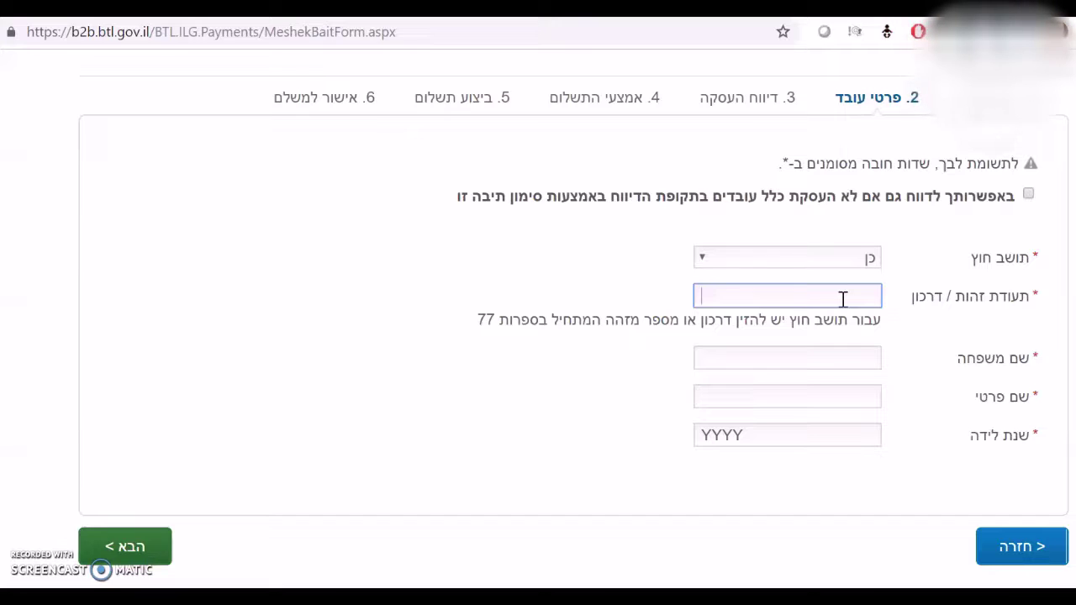
{"action": "left_click", "coordinate": [814, 257]}
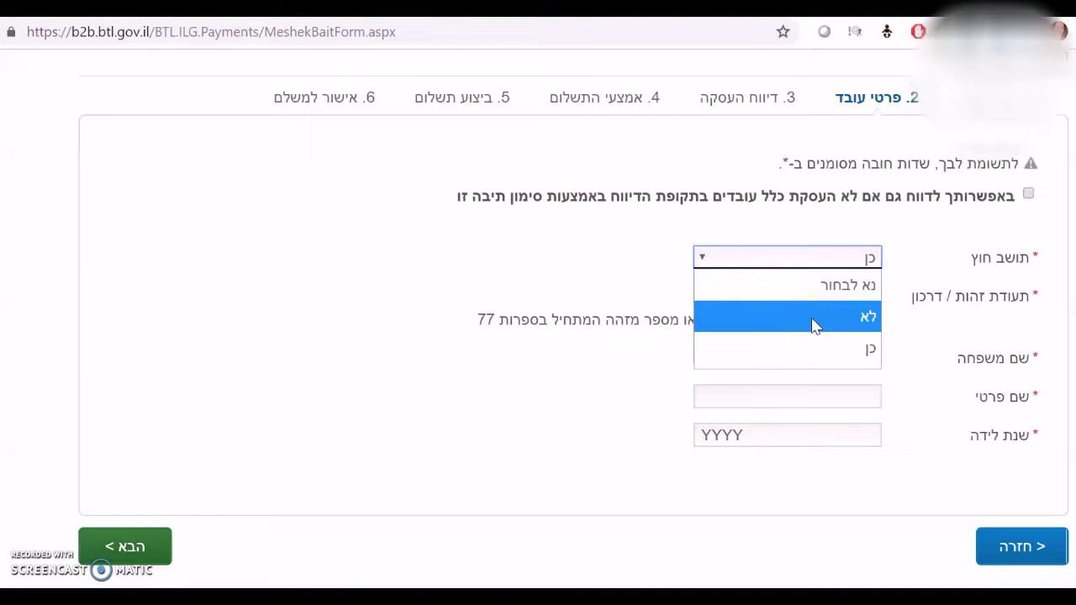
{"action": "left_click", "coordinate": [814, 326]}
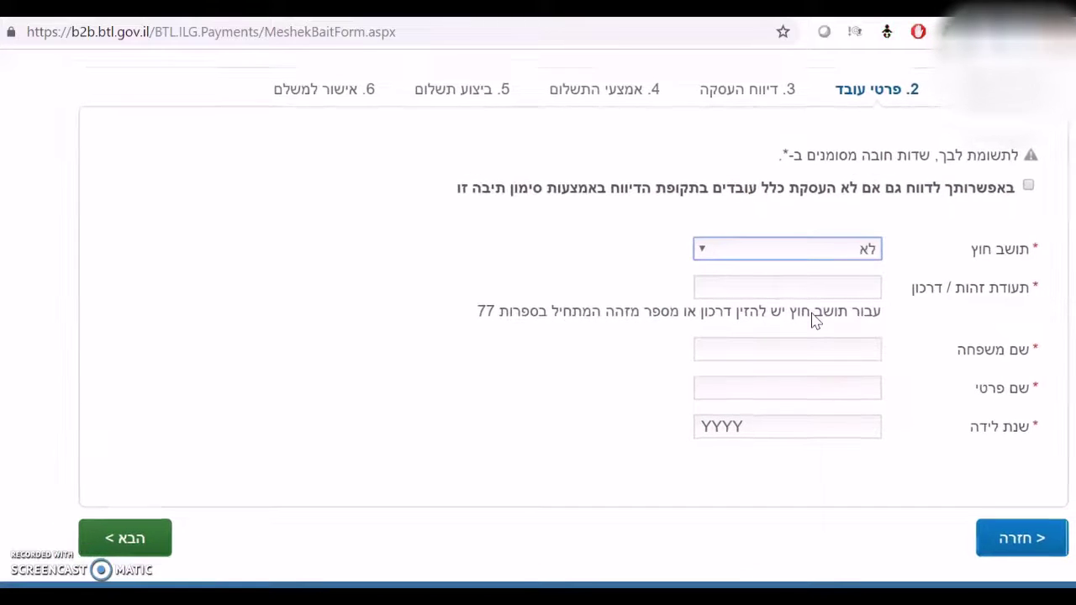
Examine the worker's required fields: identity or passport number, last name, first name and year of birth.
{"action": "left_click", "coordinate": [841, 286]}
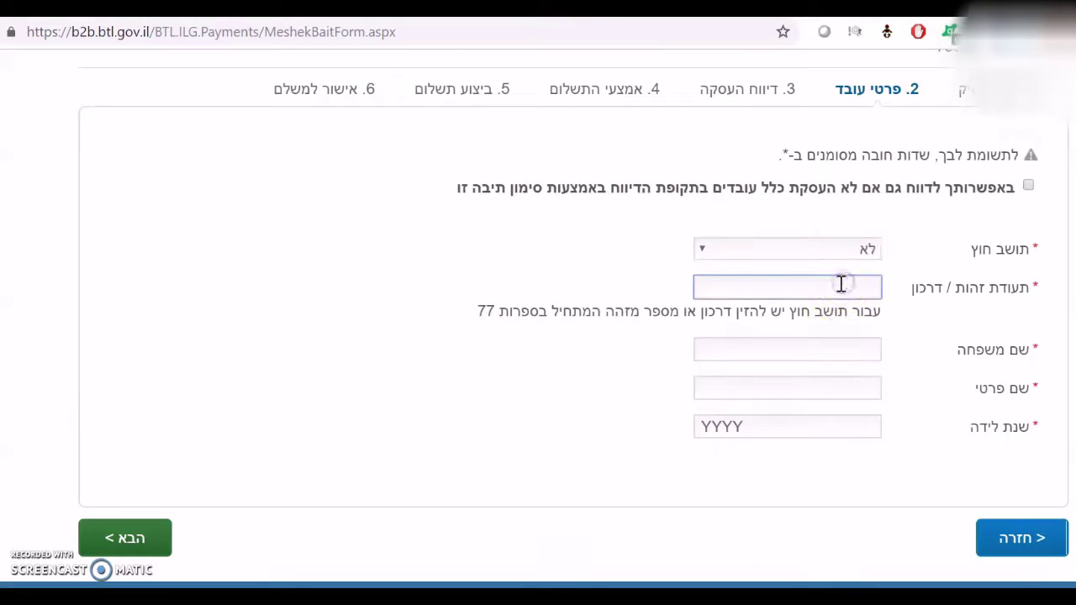
{"action": "left_click", "coordinate": [780, 388]}
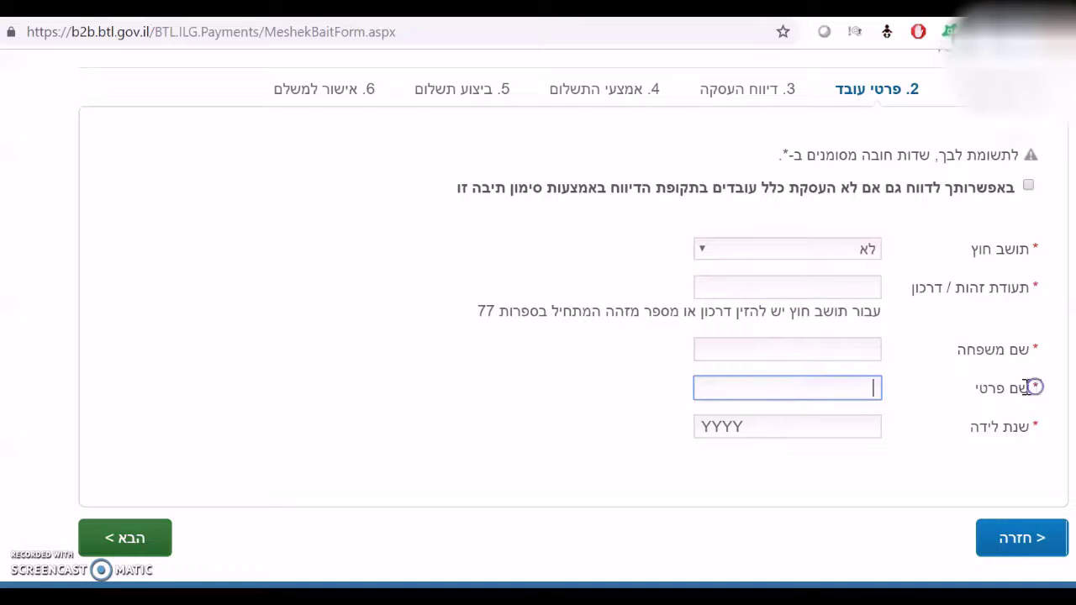
{"action": "left_click_drag", "start_coordinate": [975, 389], "coordinate": [1029, 390]}
{"action": "left_click_drag", "start_coordinate": [952, 352], "coordinate": [1028, 356]}
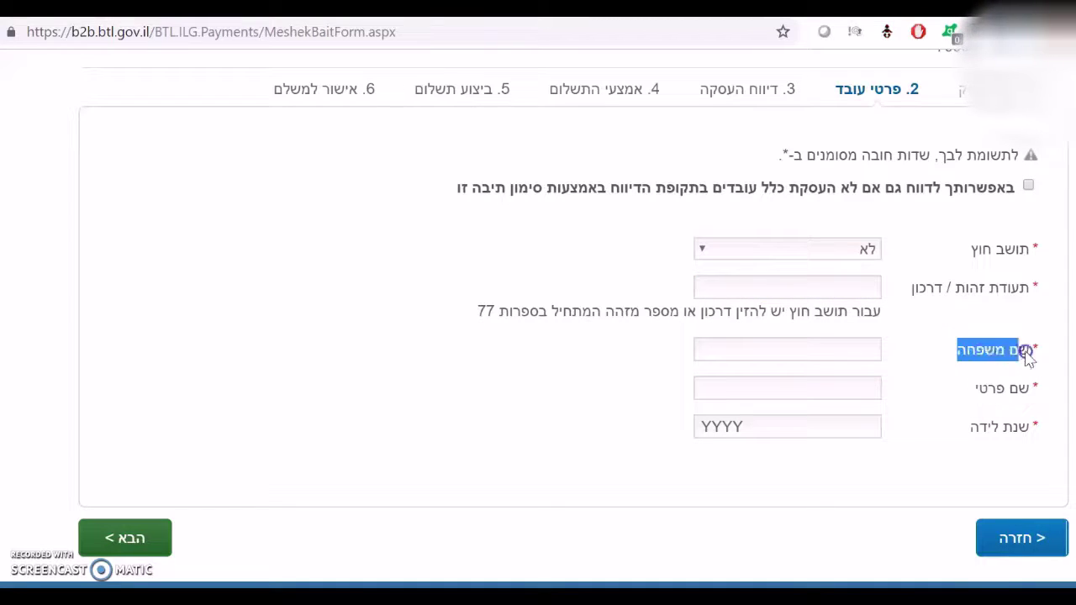
{"action": "left_click", "coordinate": [1028, 355]}
{"action": "left_click_drag", "start_coordinate": [971, 391], "coordinate": [1036, 385]}
{"action": "left_click", "coordinate": [1036, 385]}
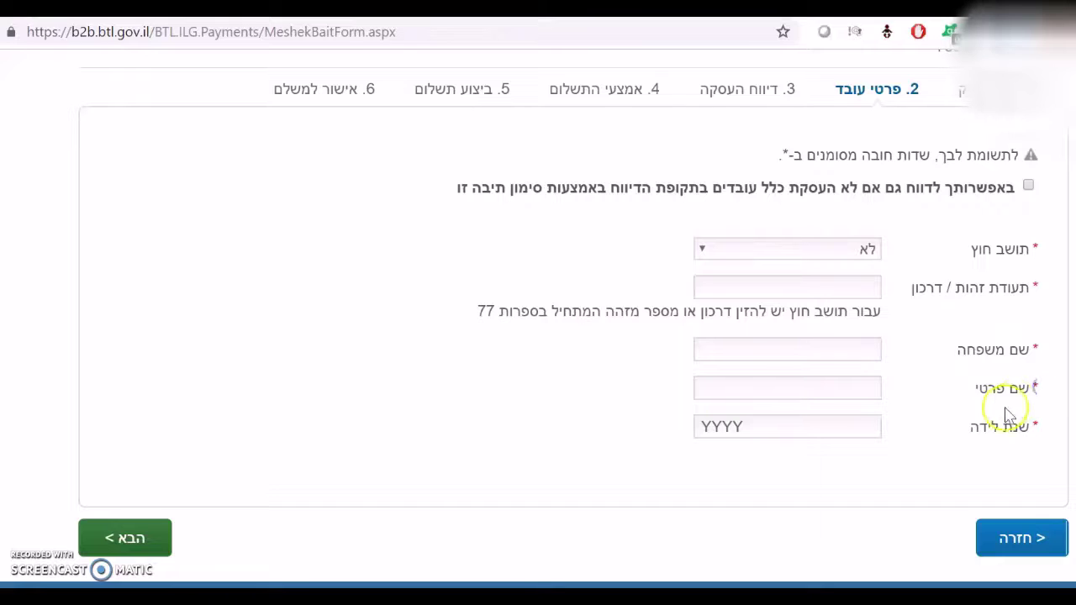
{"action": "left_click_drag", "start_coordinate": [967, 434], "coordinate": [1032, 429]}
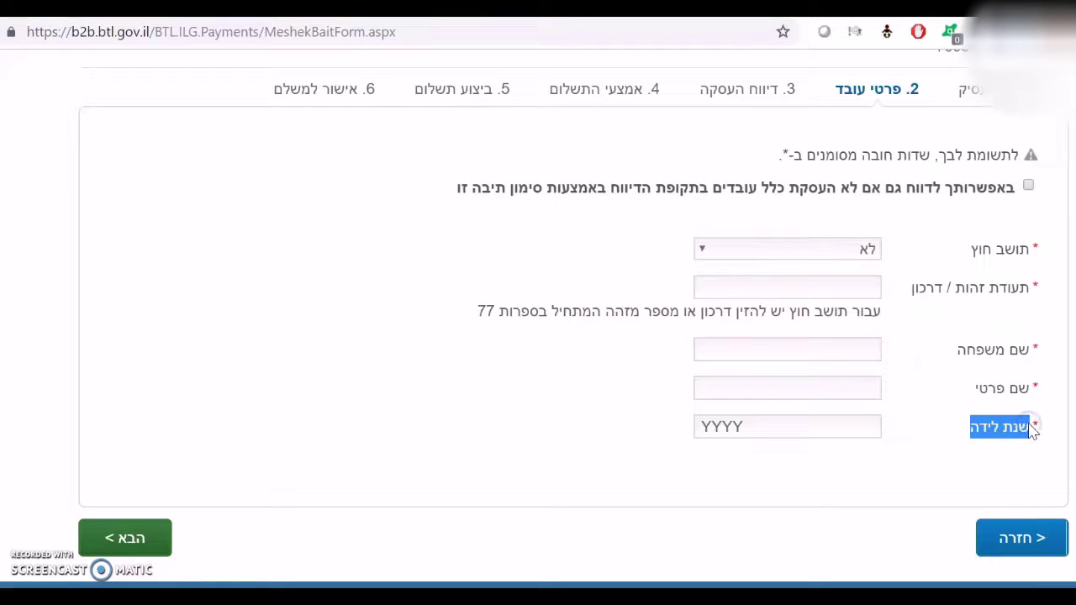
Continue to the employment report stage (דיווח העסקה) and choose quarterly reporting (רבעוני) for יולי-ספטמבר.
{"action": "left_click", "coordinate": [122, 547]}
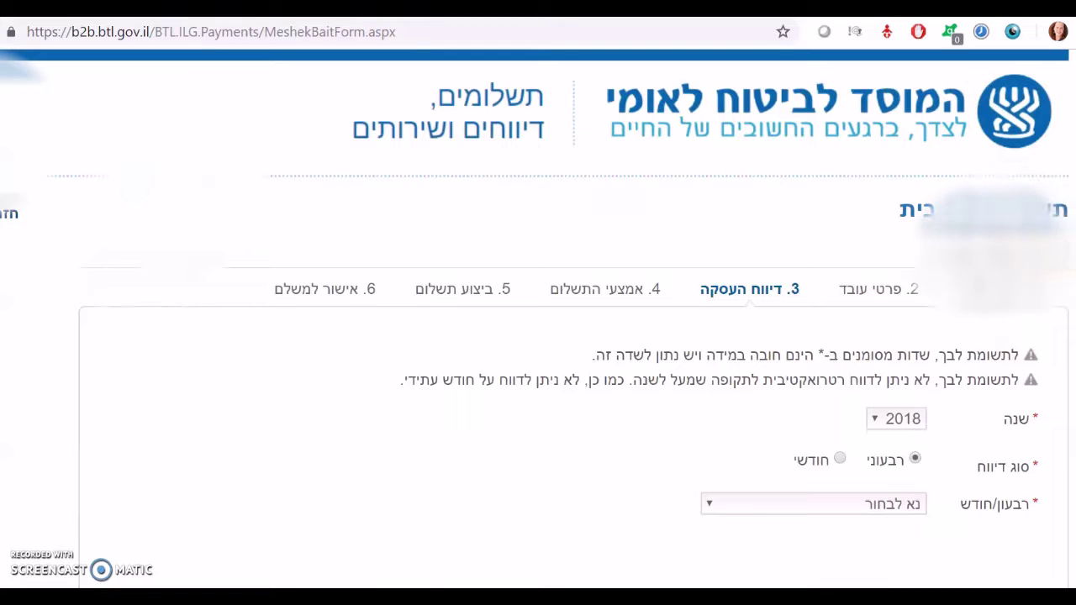
{"action": "scroll", "coordinate": [538, 336], "scroll_direction": "down", "scroll_amount": 2}
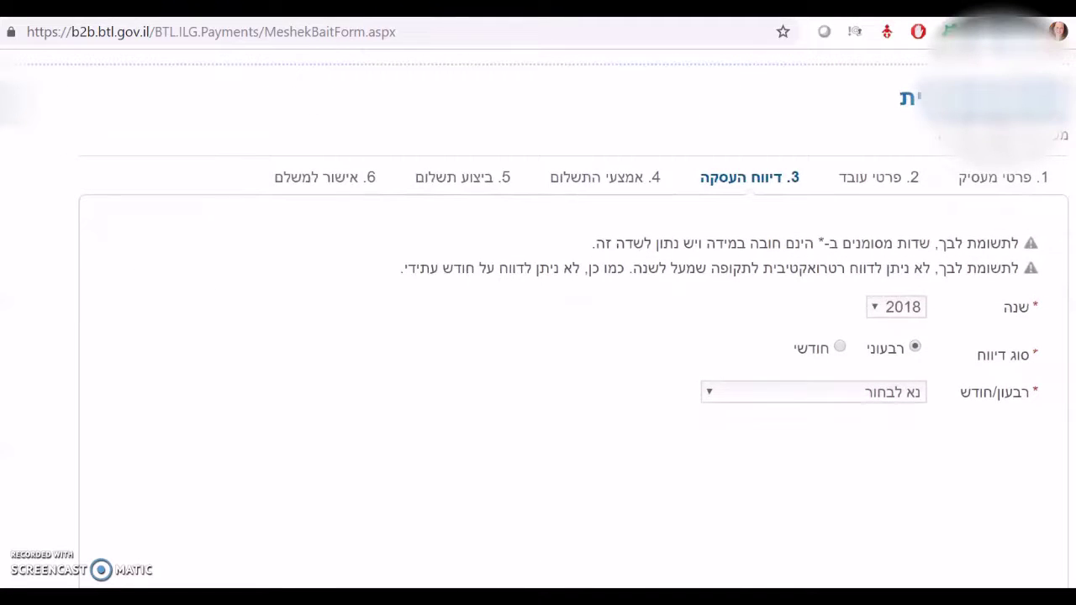
{"action": "scroll", "coordinate": [538, 337], "scroll_direction": "down", "scroll_amount": 1}
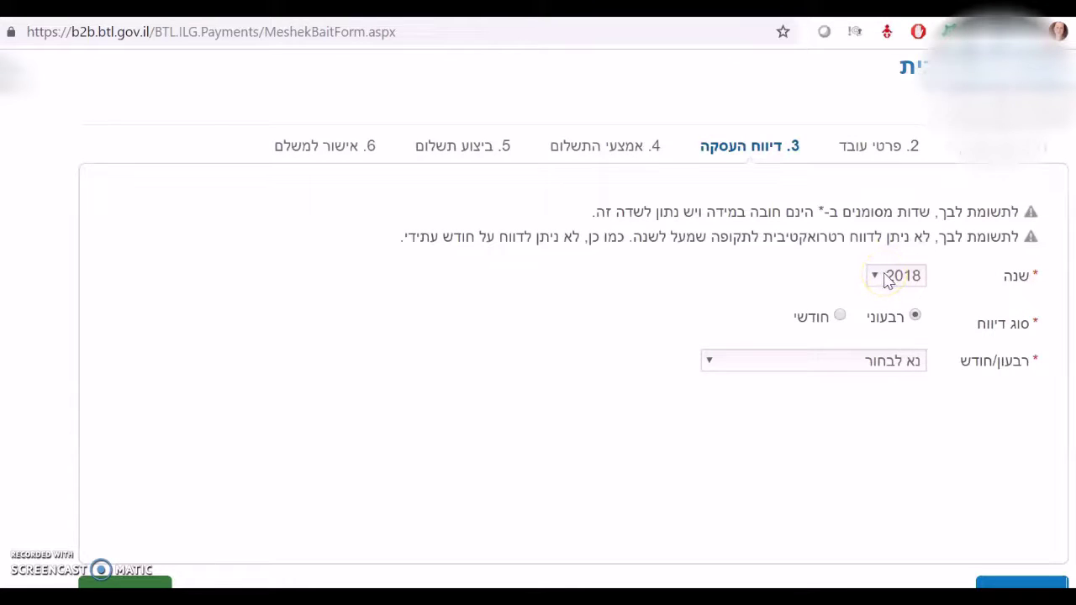
{"action": "left_click", "coordinate": [916, 316]}
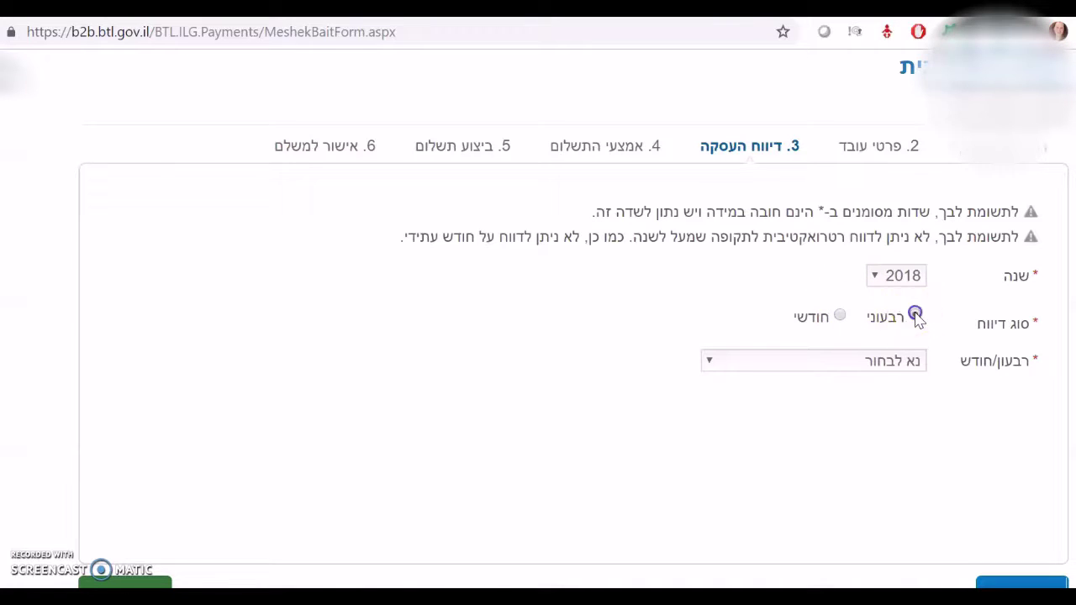
{"action": "left_click", "coordinate": [894, 362]}
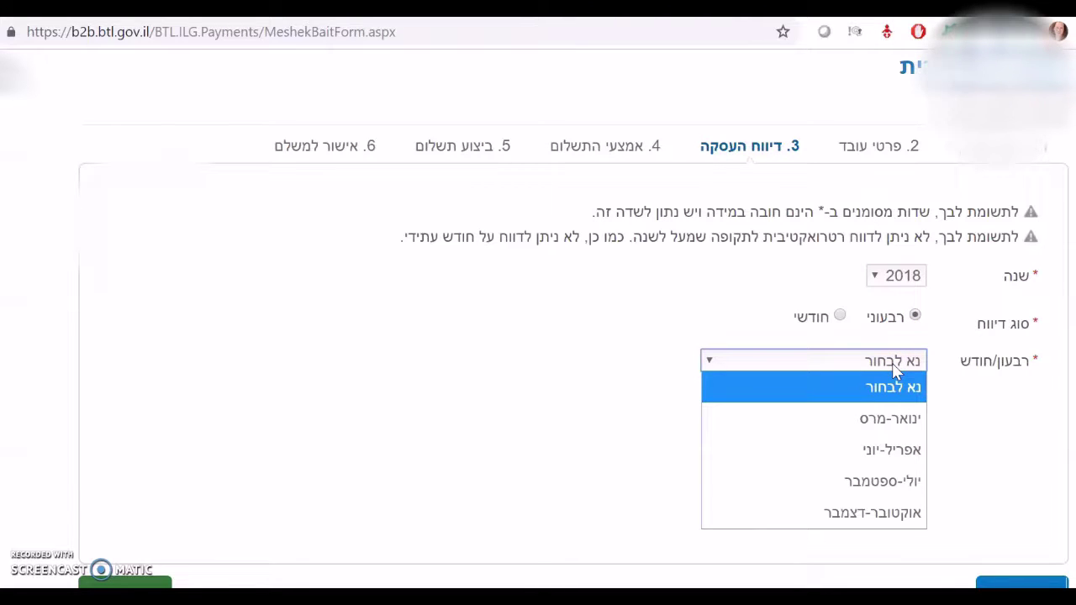
{"action": "left_click", "coordinate": [879, 483]}
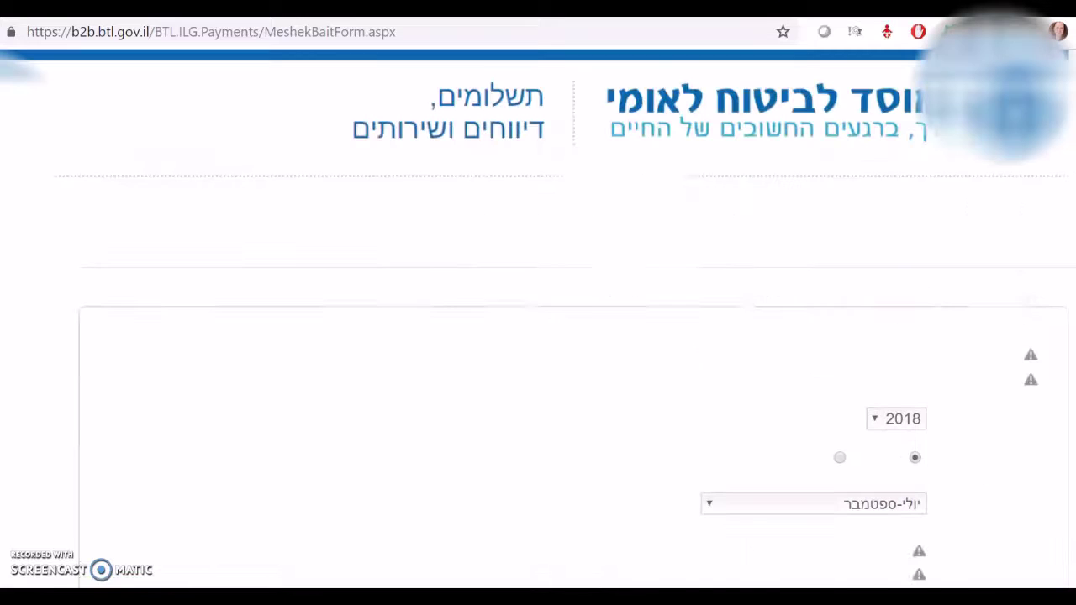
Keep כן as the employment status for יולי and enter a wage of 1000 for each of יולי, אוגוסט and ספטמבר.
{"action": "scroll", "coordinate": [661, 187], "scroll_direction": "down", "scroll_amount": 5}
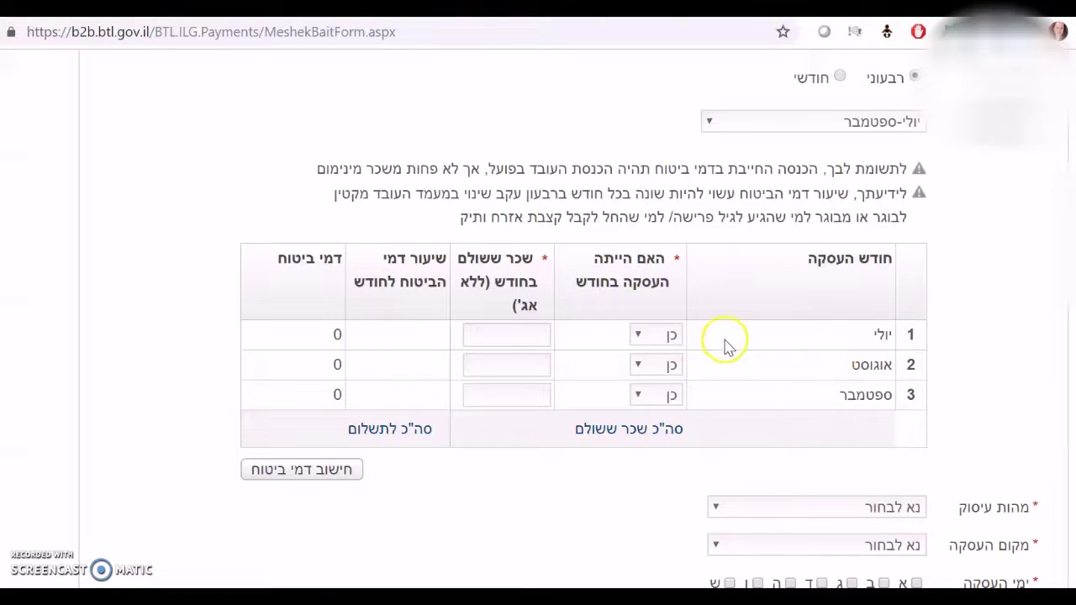
{"action": "left_click", "coordinate": [647, 335]}
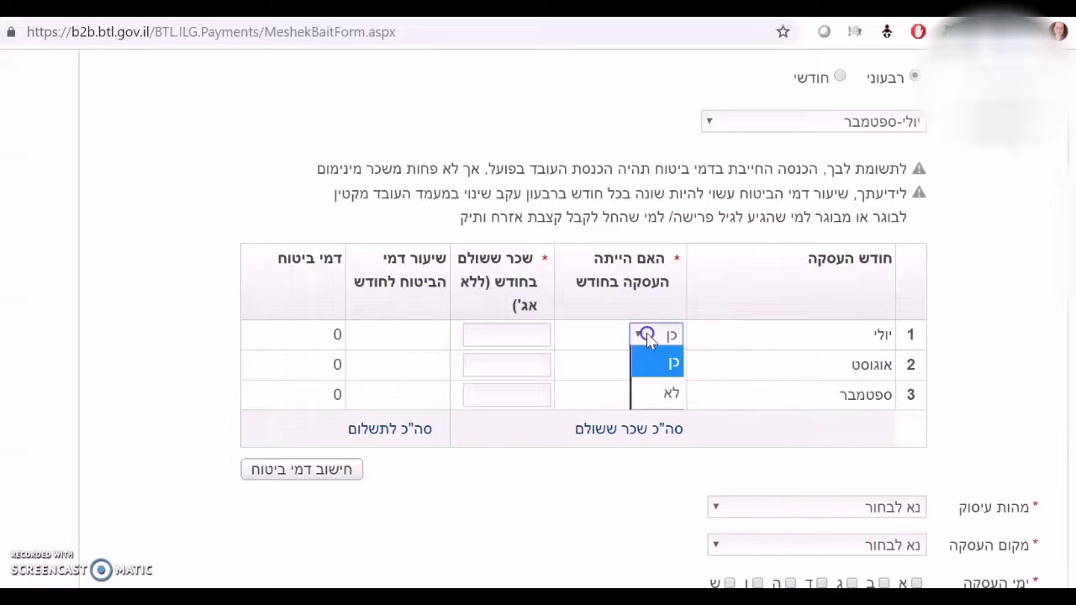
{"action": "left_click", "coordinate": [667, 336]}
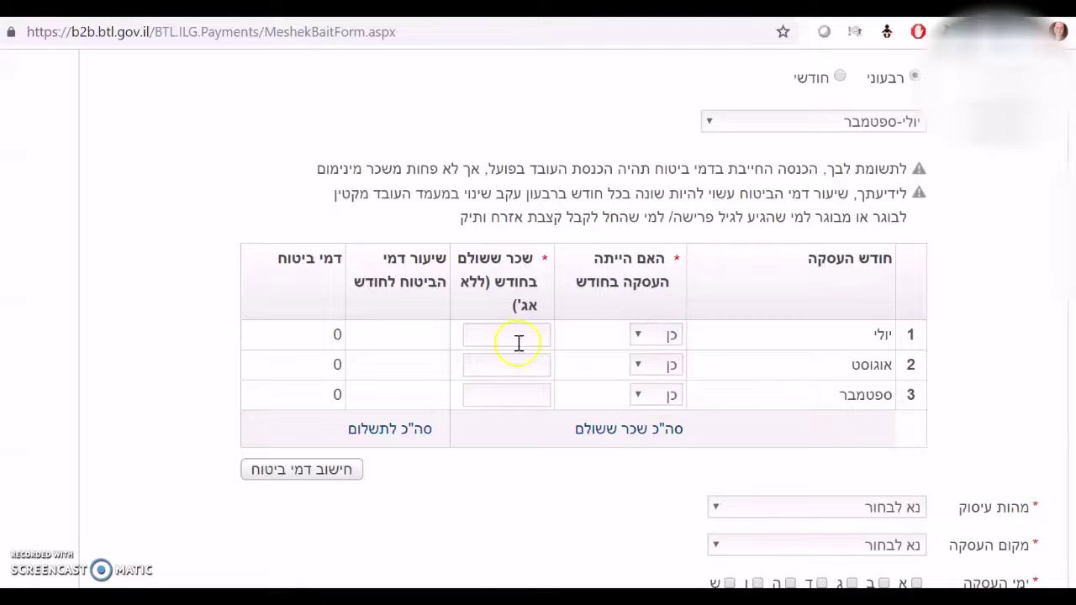
{"action": "left_click", "coordinate": [471, 336]}
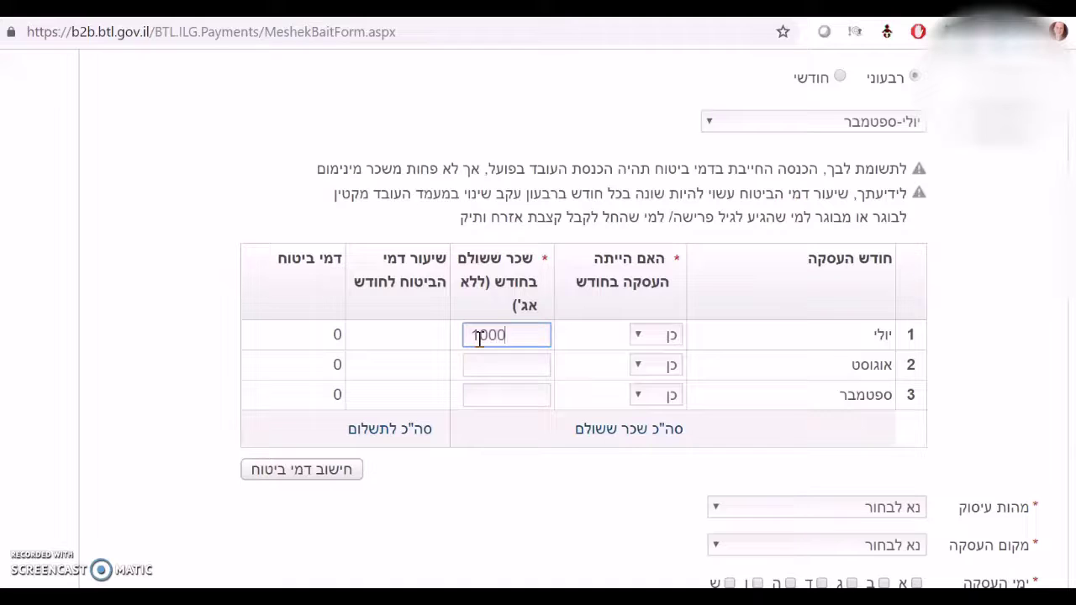
{"action": "left_click", "coordinate": [487, 365]}
{"action": "type", "text": "1000"}
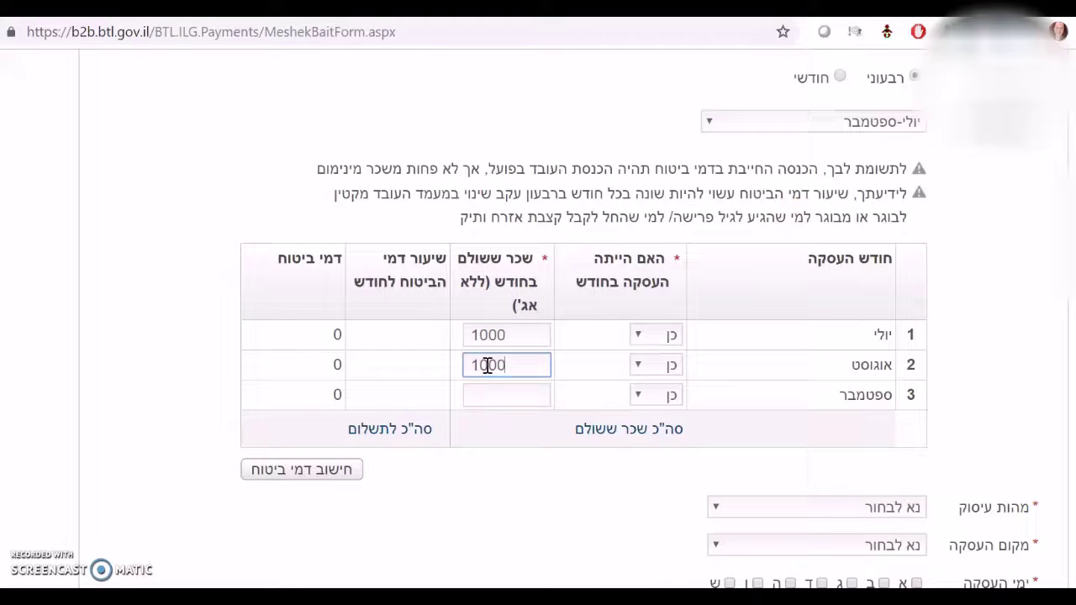
{"action": "left_click", "coordinate": [488, 395]}
{"action": "type", "text": "1"}
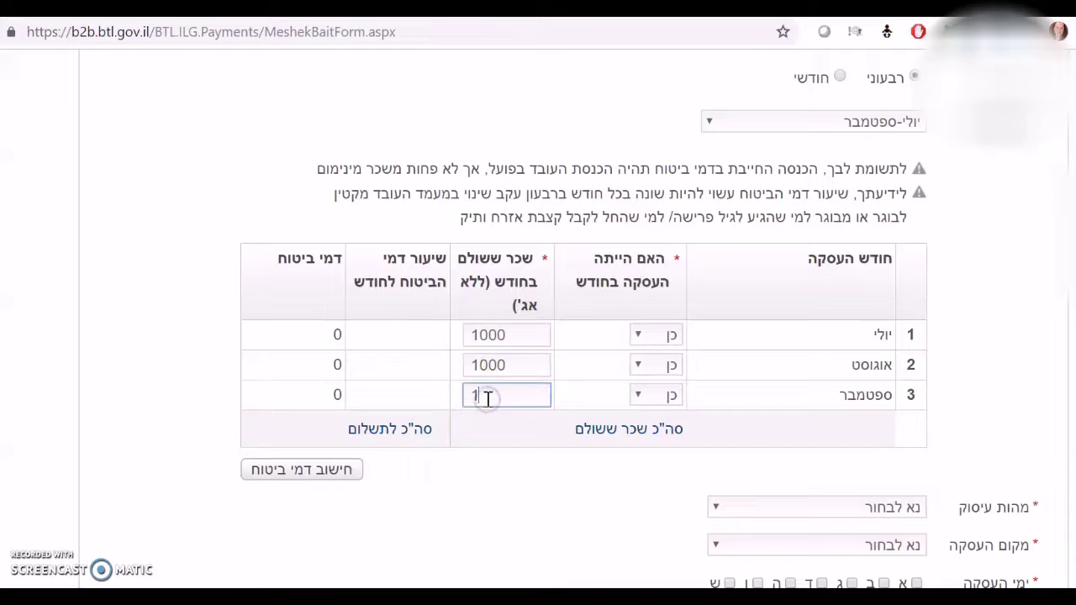
{"action": "type", "text": "000"}
Set the occupation (מהות עיסוק) to ניקיון ואחזקת בית and the place of employment (מקום העסקה) to בבית המעסיק.
{"action": "scroll", "coordinate": [538, 319], "scroll_direction": "down", "scroll_amount": 2}
{"action": "left_click", "coordinate": [790, 326]}
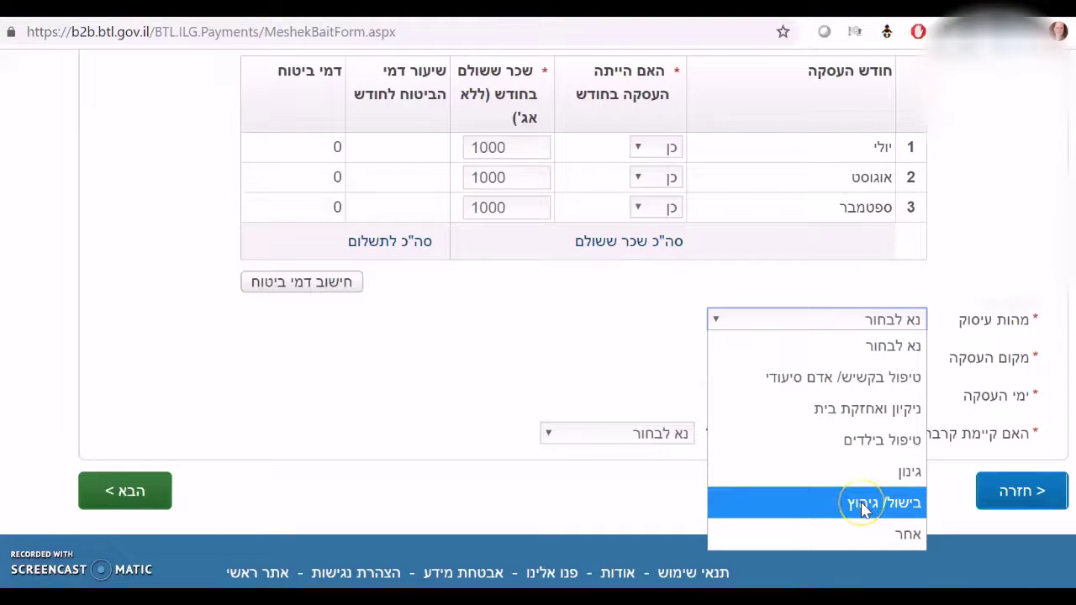
{"action": "left_click", "coordinate": [866, 409]}
{"action": "left_click", "coordinate": [826, 357]}
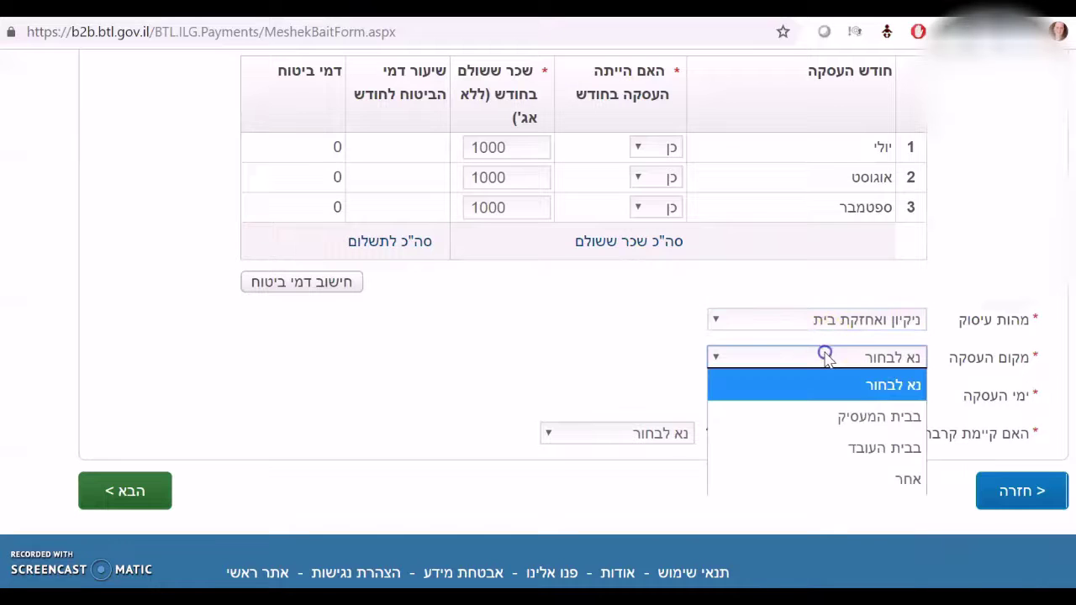
{"action": "left_click", "coordinate": [840, 420]}
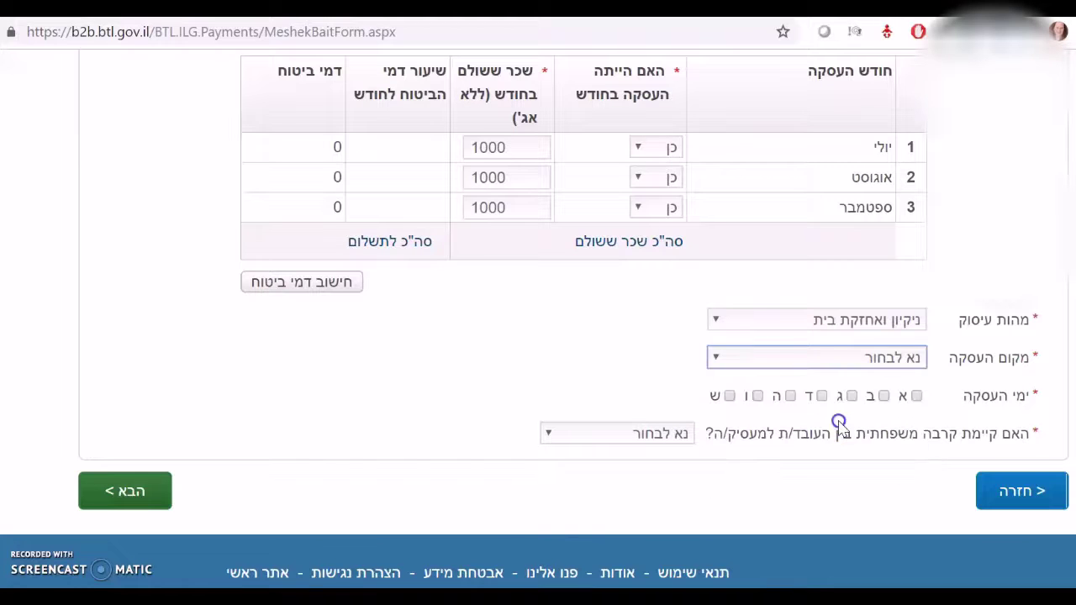
Complete the employment report with ו as the employment day and ללא קרבה משפחתית as the family relationship, proceeding to the payment method stage.
{"action": "left_click", "coordinate": [759, 397]}
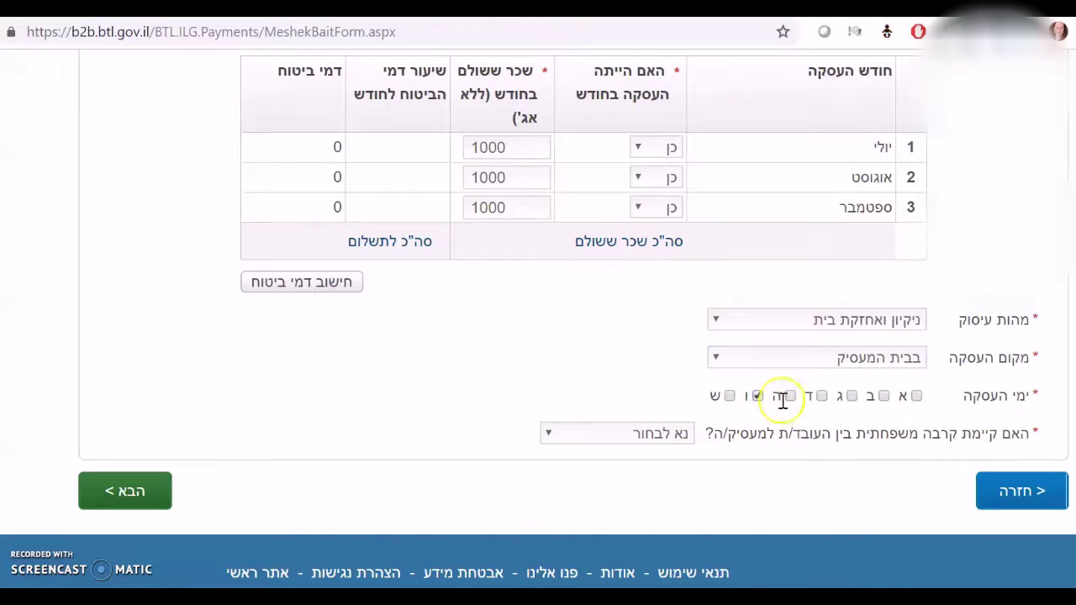
{"action": "left_click", "coordinate": [613, 435]}
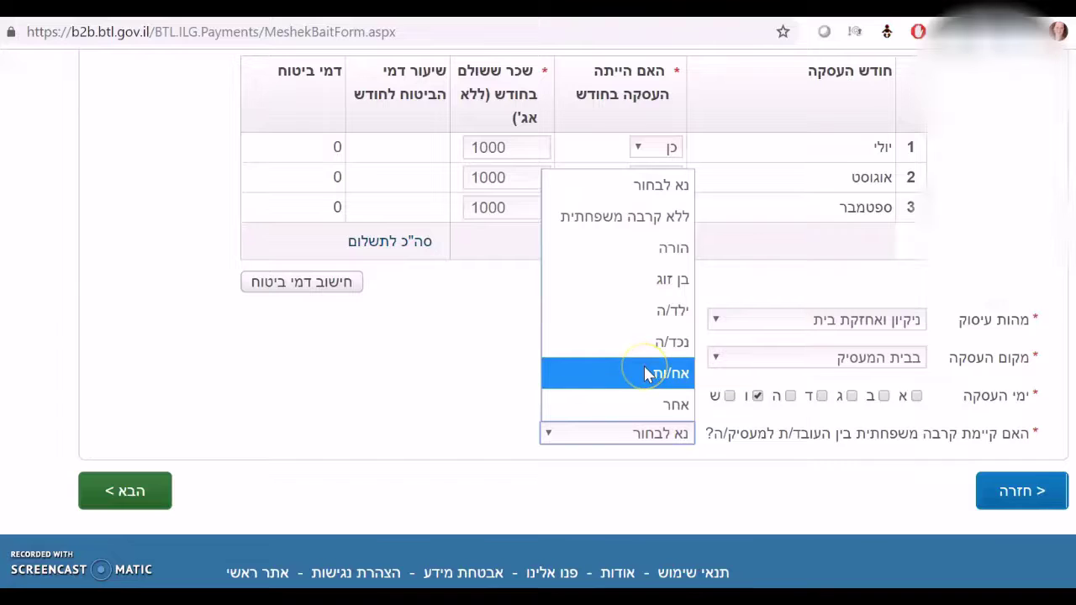
{"action": "left_click", "coordinate": [622, 219]}
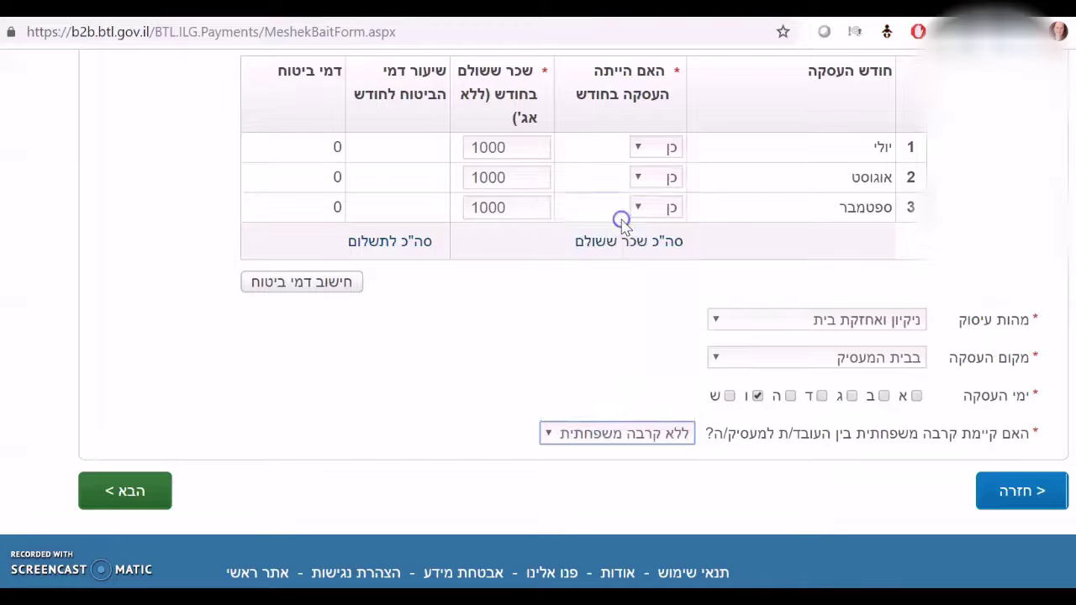
{"action": "left_click", "coordinate": [117, 501]}
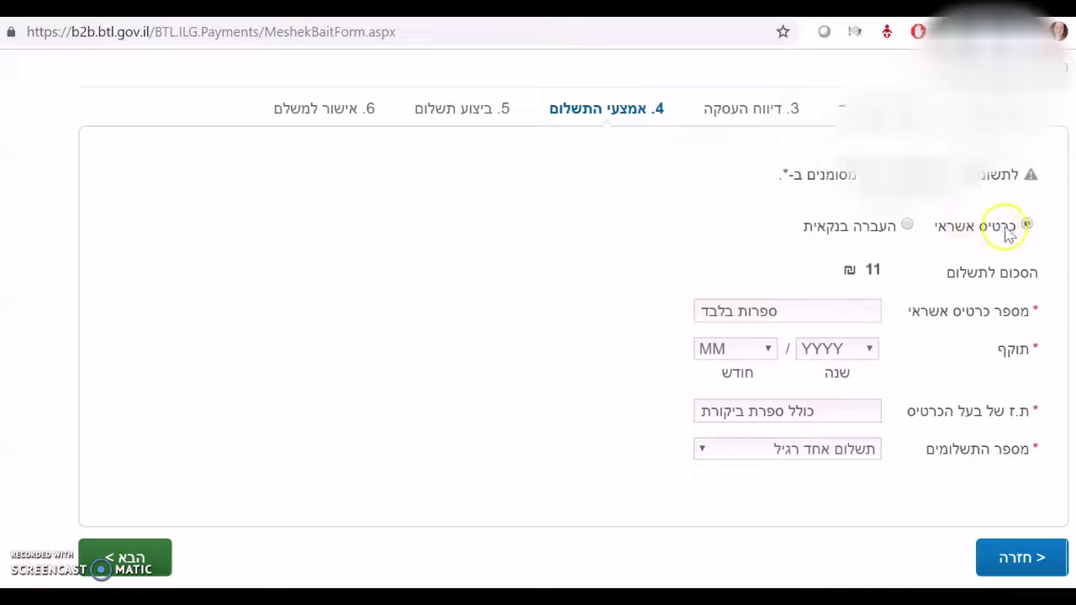
View the bank transfer option (העברה בנקאית) and switch the payment method back to credit card (כרטיס אשראי).
{"action": "left_click_drag", "start_coordinate": [1007, 227], "coordinate": [967, 233]}
{"action": "left_click", "coordinate": [907, 225]}
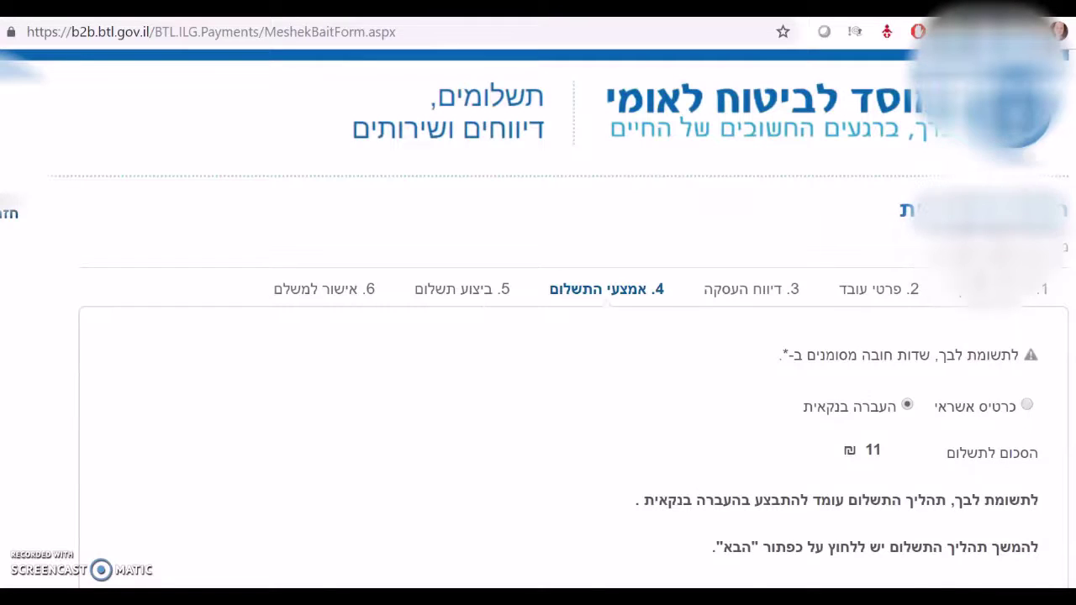
{"action": "scroll", "coordinate": [538, 336], "scroll_direction": "down", "scroll_amount": 4}
{"action": "scroll", "coordinate": [538, 303], "scroll_direction": "up", "scroll_amount": 3}
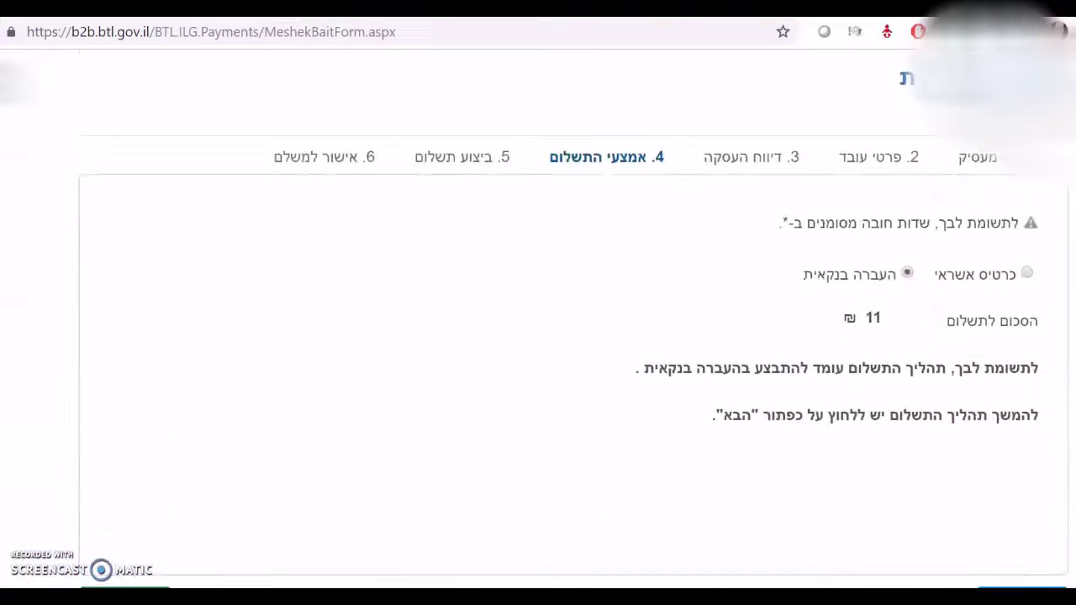
{"action": "left_click", "coordinate": [1026, 274]}
{"action": "scroll", "coordinate": [538, 337], "scroll_direction": "down", "scroll_amount": 2}
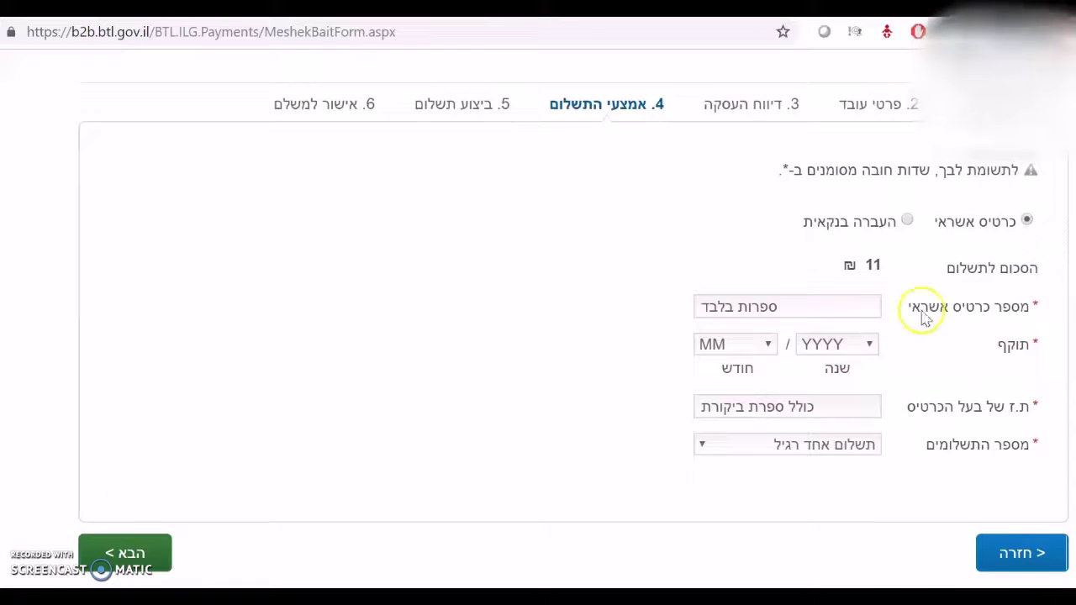
Check the required card number, expiry, cardholder ID and number of payments fields, and continue to the payment execution stage (ביצוע תשלום).
{"action": "left_click_drag", "start_coordinate": [1022, 308], "coordinate": [884, 314]}
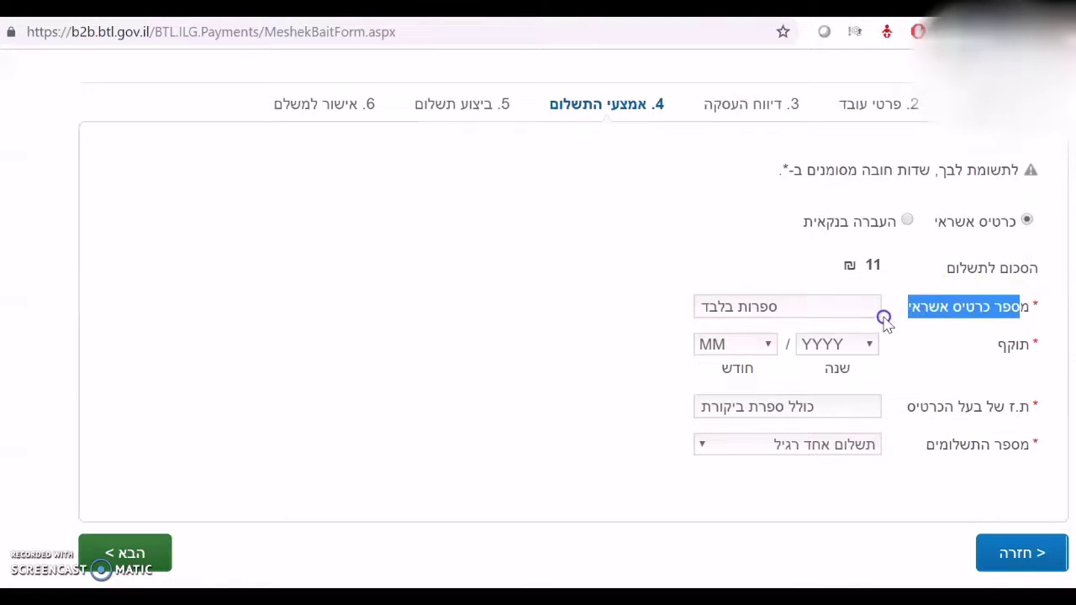
{"action": "left_click_drag", "start_coordinate": [1019, 348], "coordinate": [1006, 345]}
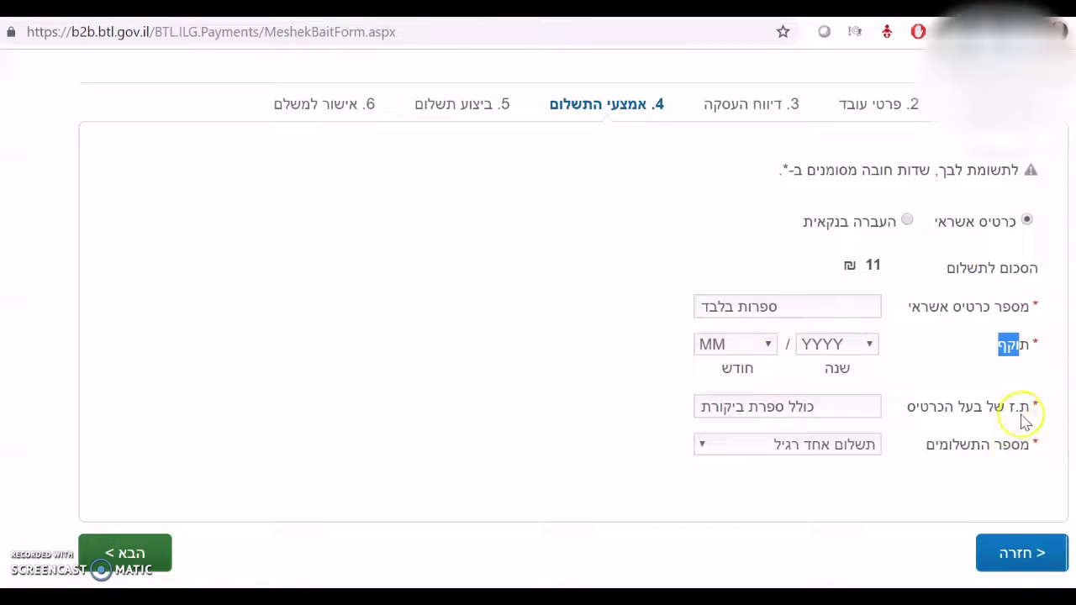
{"action": "left_click_drag", "start_coordinate": [1029, 406], "coordinate": [931, 407]}
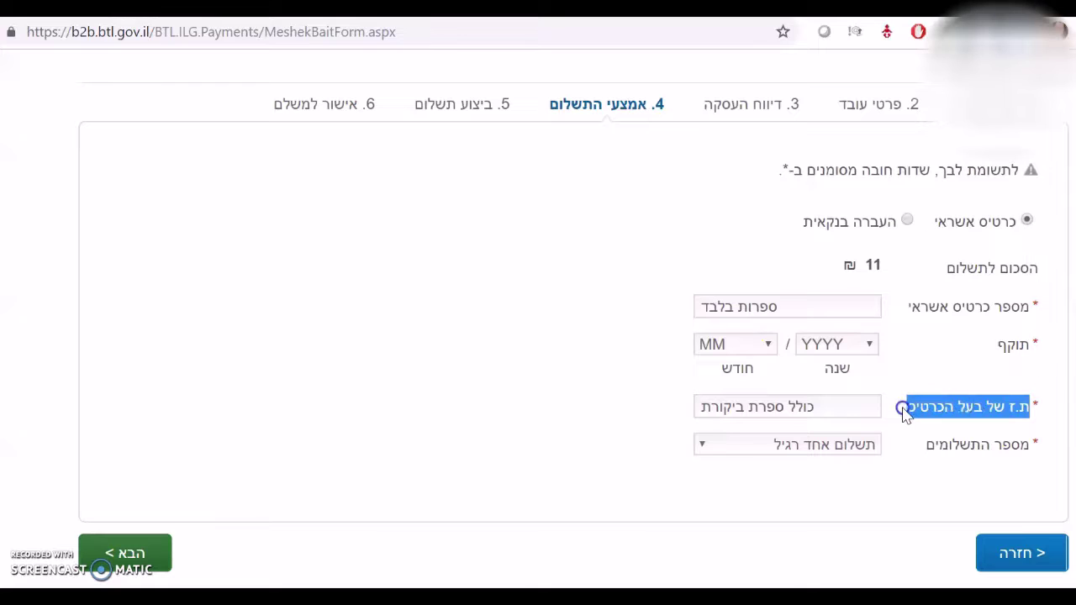
{"action": "left_click_drag", "start_coordinate": [1002, 446], "coordinate": [905, 452]}
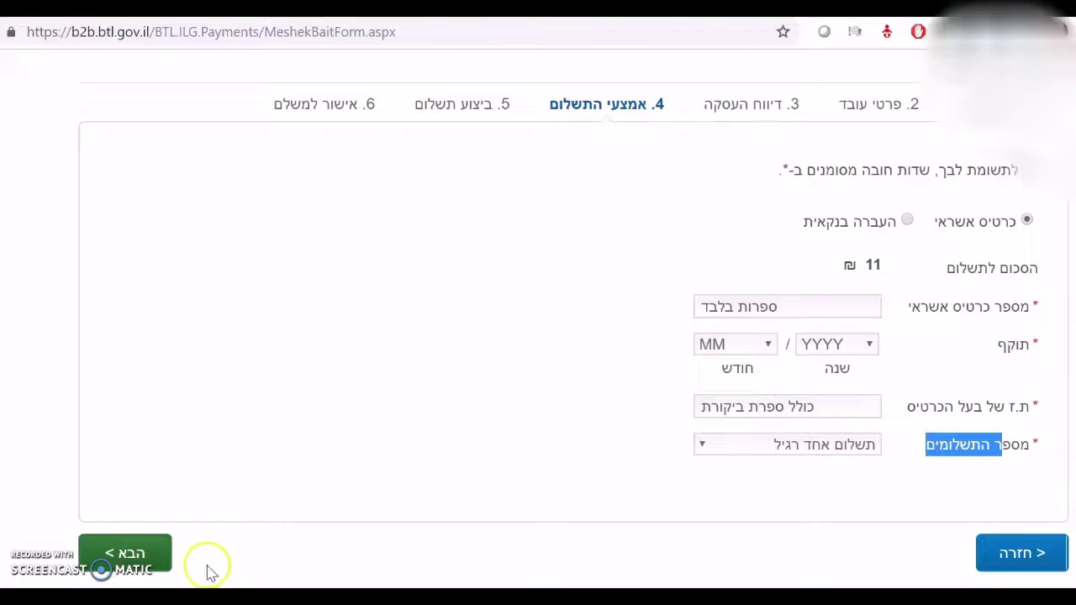
{"action": "left_click", "coordinate": [124, 559]}
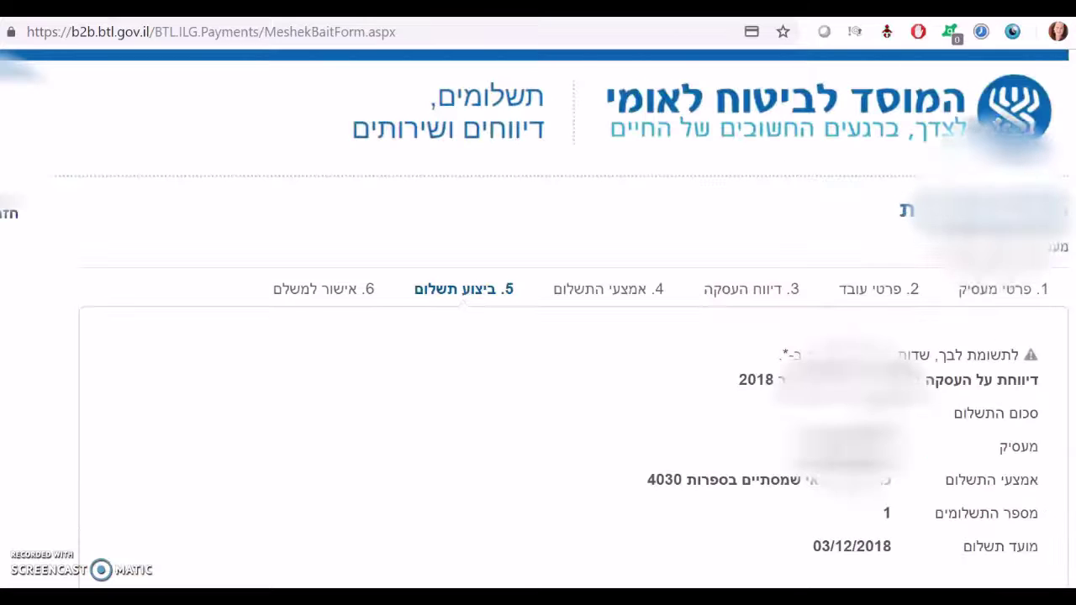
Accept the terms of use declaration (תנאי שימוש) below the payment summary and carry out the payment.
{"action": "scroll", "coordinate": [538, 303], "scroll_direction": "down", "scroll_amount": 2}
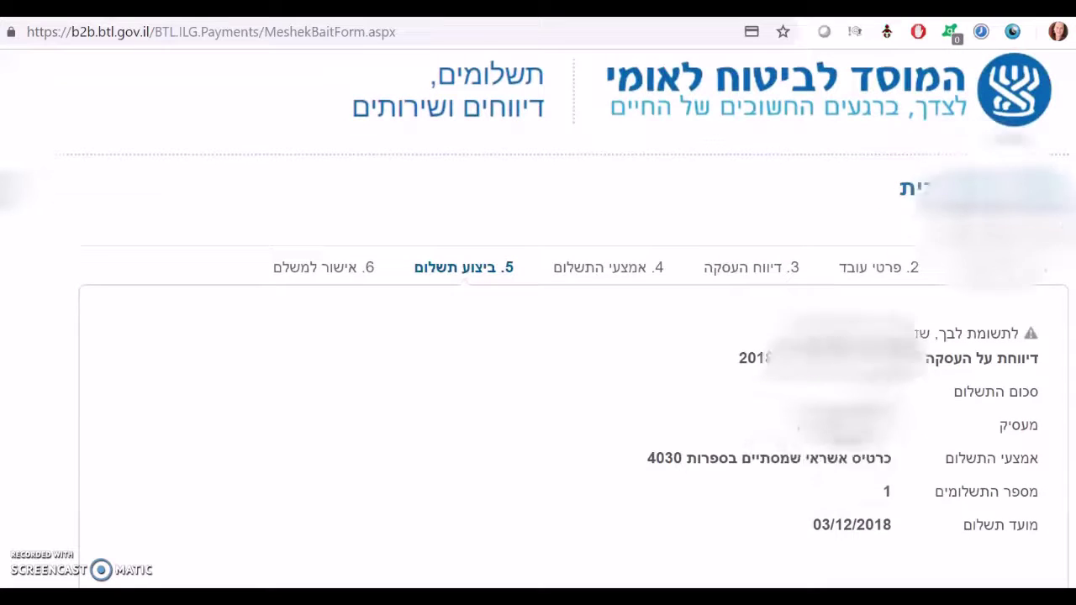
{"action": "scroll", "coordinate": [538, 302], "scroll_direction": "down", "scroll_amount": 3}
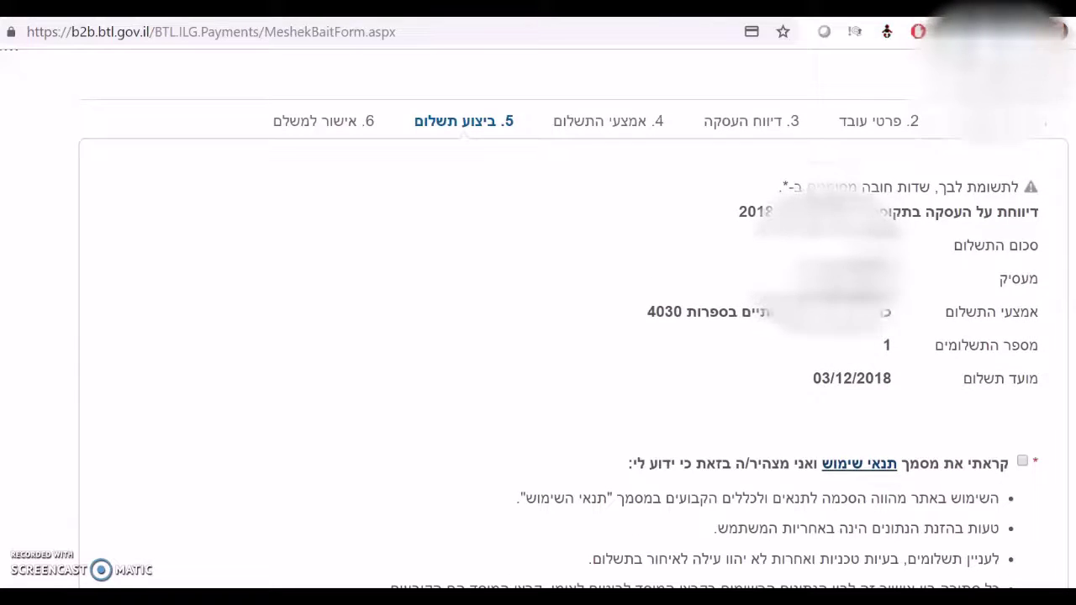
{"action": "scroll", "coordinate": [538, 303], "scroll_direction": "down", "scroll_amount": 2}
{"action": "scroll", "coordinate": [538, 302], "scroll_direction": "down", "scroll_amount": 7}
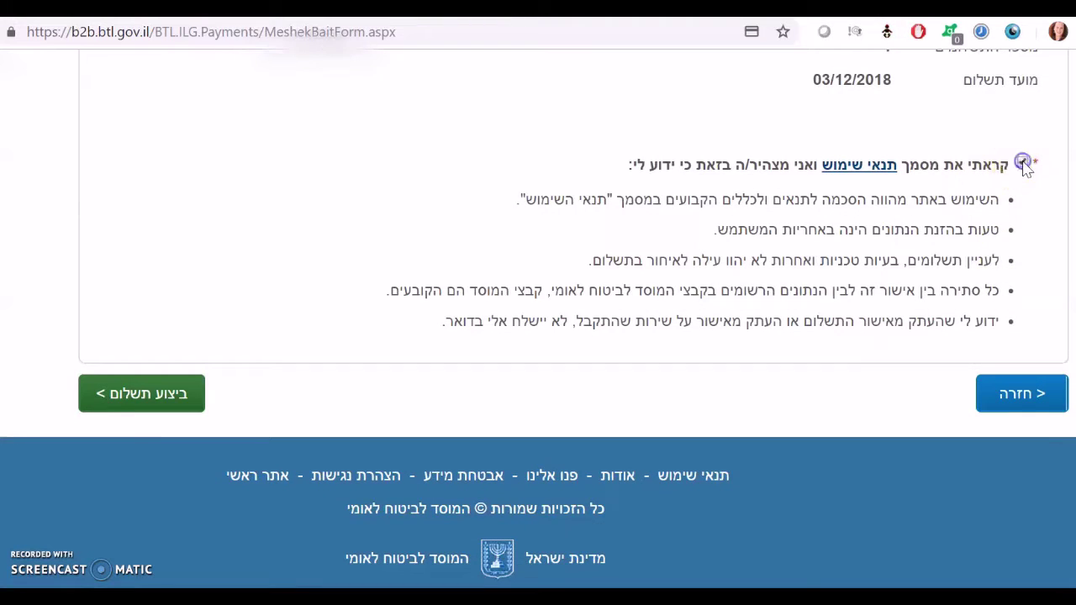
{"action": "left_click", "coordinate": [1023, 164]}
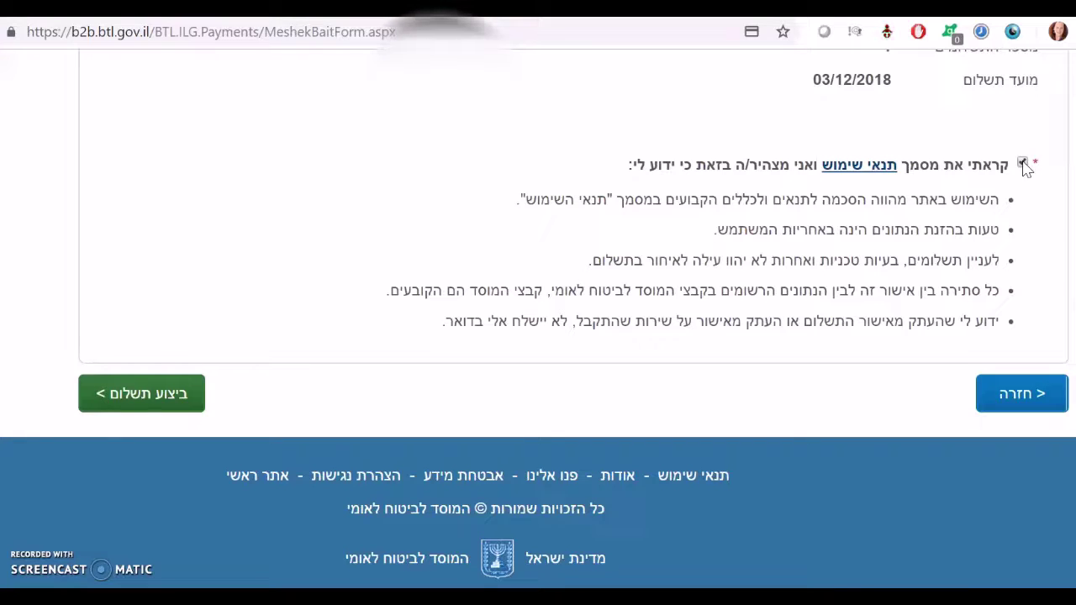
{"action": "left_click", "coordinate": [124, 395]}
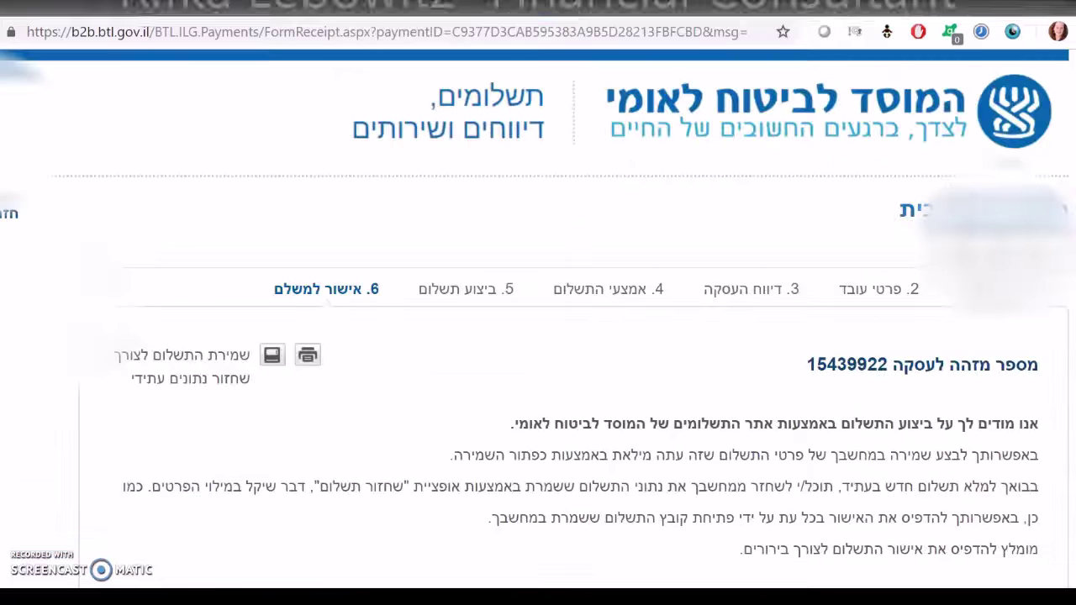
Review the transaction identifier and payment details on the payer's receipt, and finish the process (סיום).
{"action": "scroll", "coordinate": [126, 395], "scroll_direction": "down", "scroll_amount": 2}
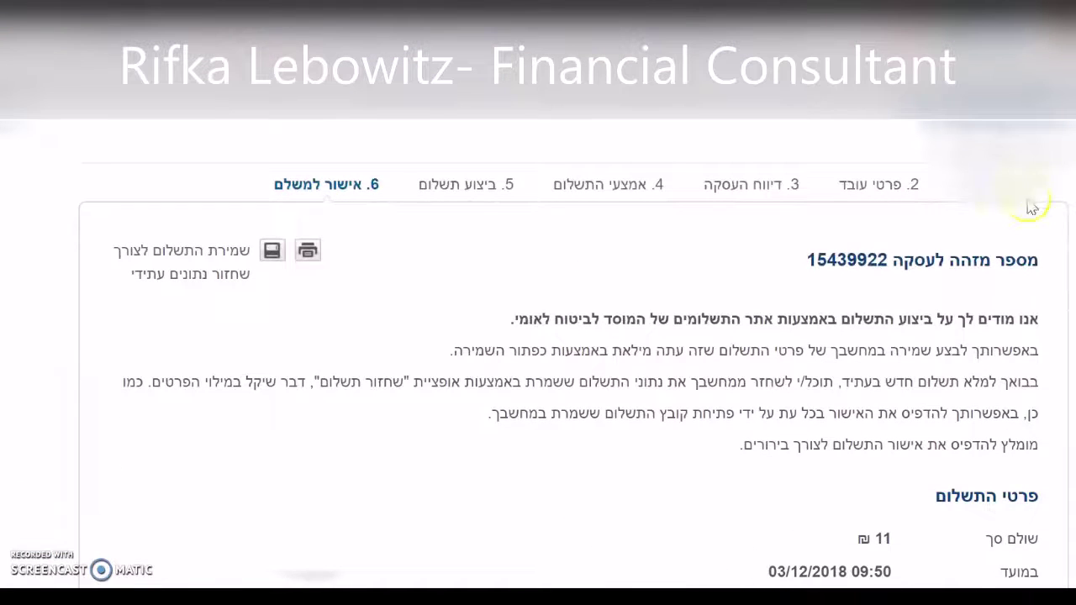
{"action": "left_click_drag", "start_coordinate": [1040, 253], "coordinate": [890, 264]}
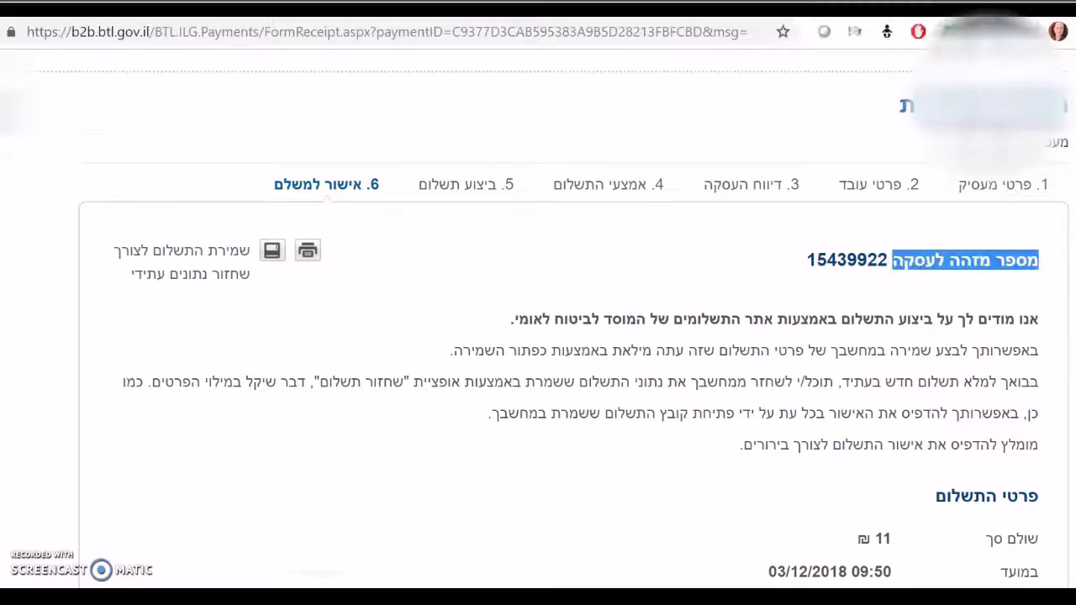
{"action": "scroll", "coordinate": [538, 337], "scroll_direction": "down", "scroll_amount": 3}
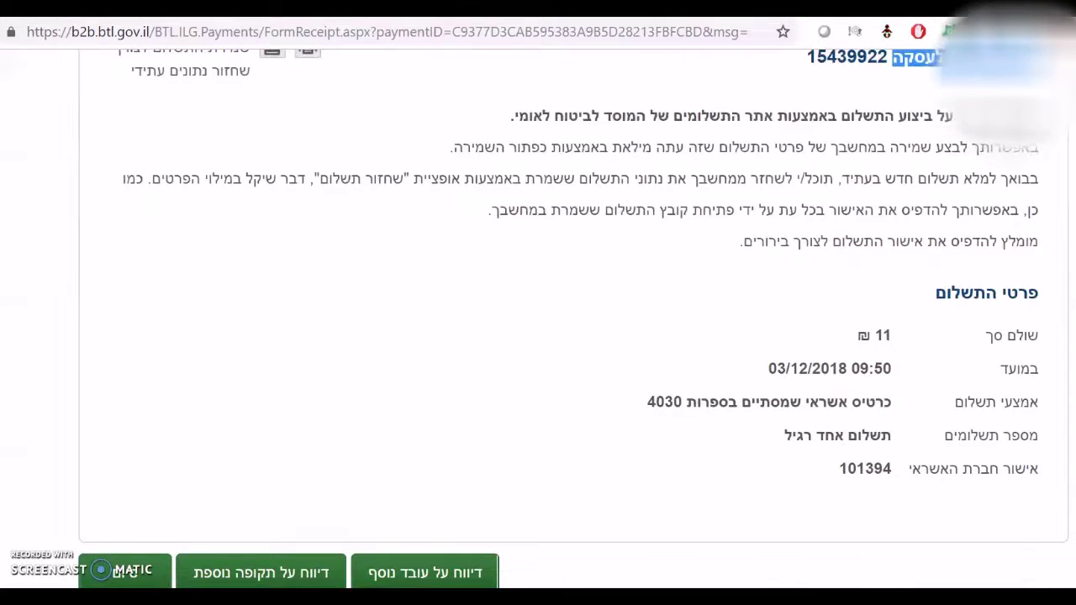
{"action": "scroll", "coordinate": [537, 336], "scroll_direction": "down", "scroll_amount": 2}
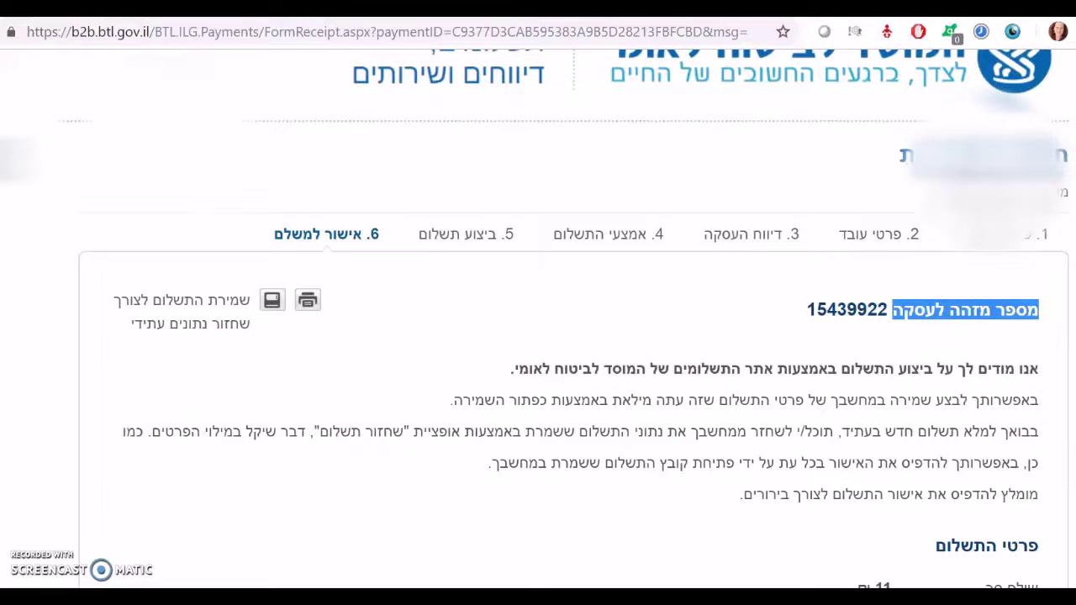
{"action": "scroll", "coordinate": [128, 463], "scroll_direction": "down", "scroll_amount": 5}
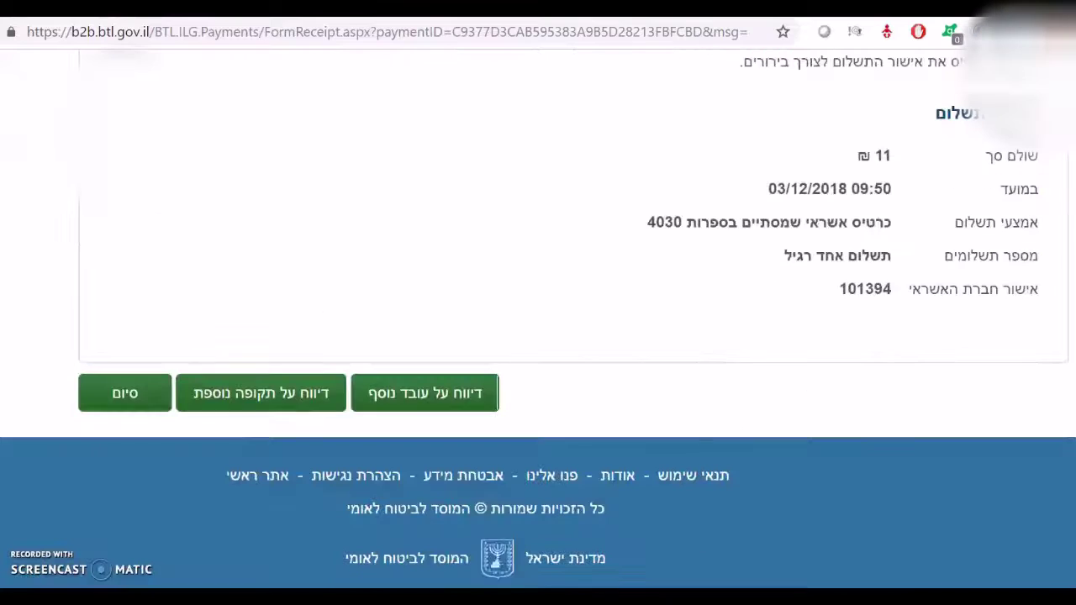
{"action": "left_click", "coordinate": [123, 397]}
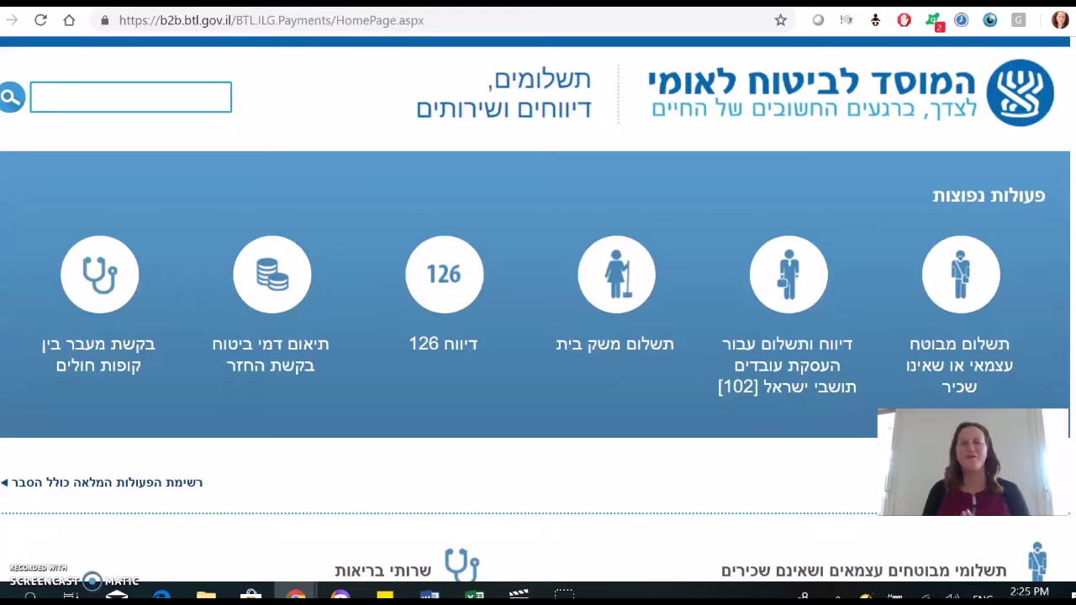